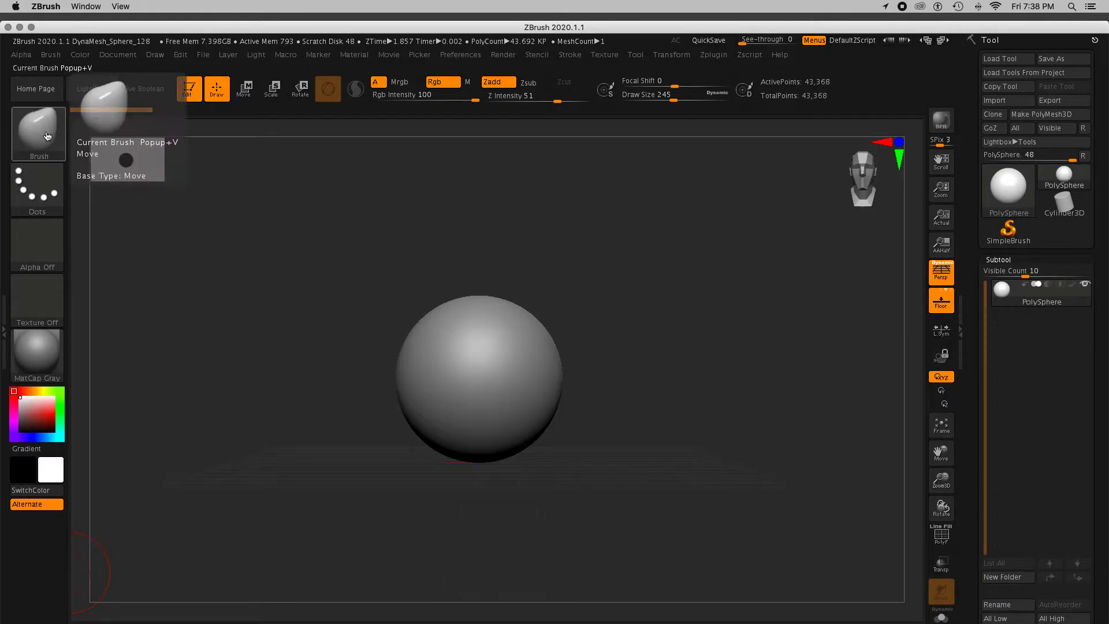
Pull the sphere's sides and lower areas outward into a broad, lobed form with the Move brush, enlarging the draw size to 379
{"action": "left_click", "coordinate": [46, 134]}
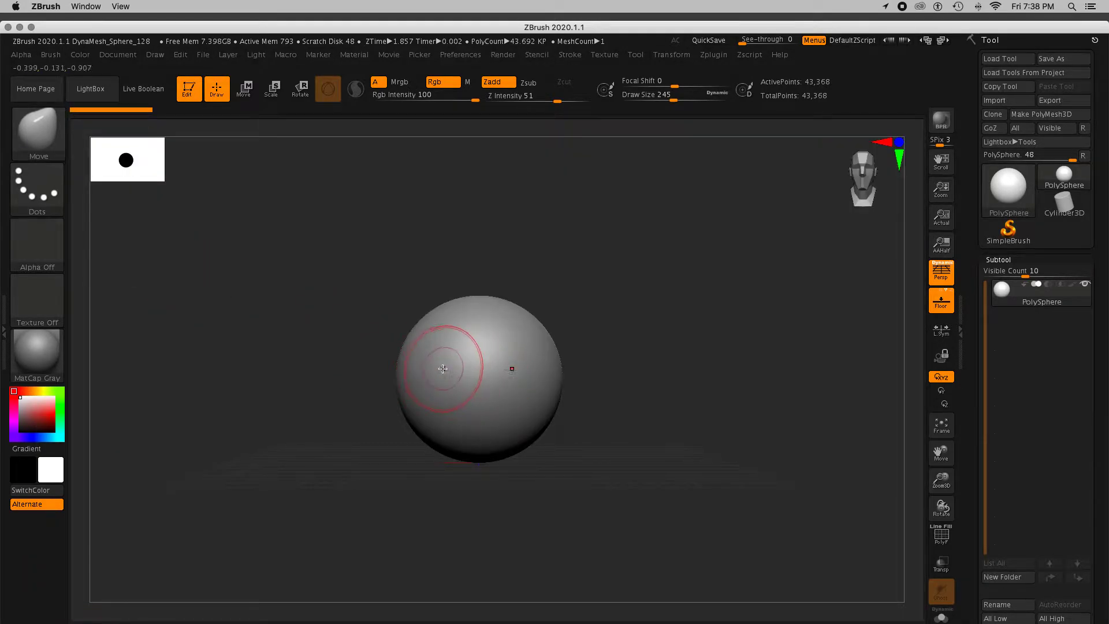
{"action": "left_click_drag", "start_coordinate": [422, 369], "coordinate": [377, 369]}
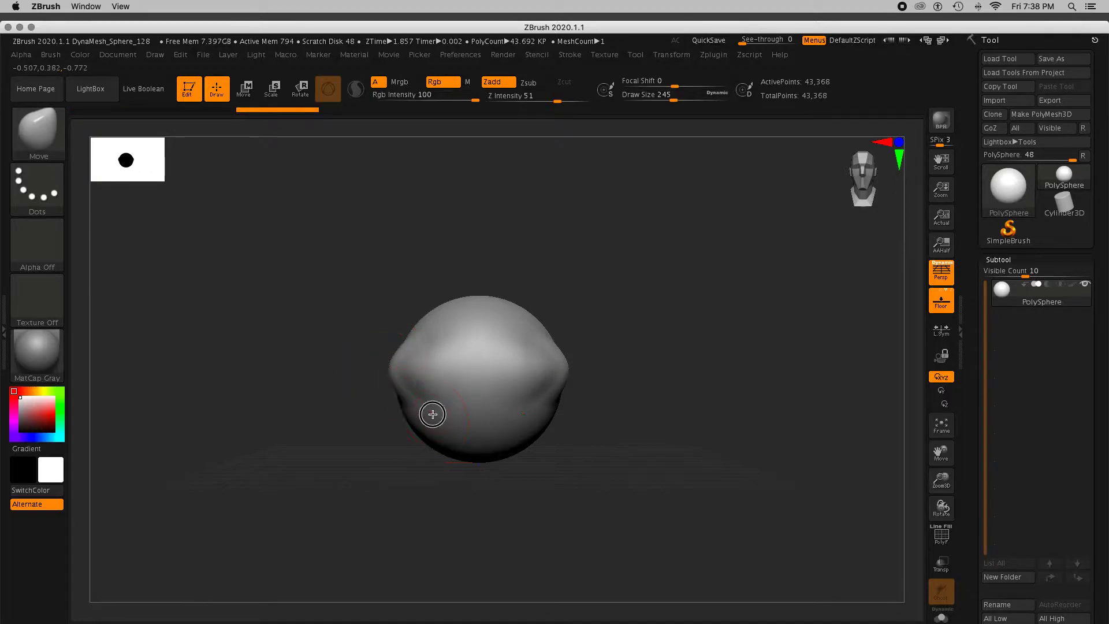
{"action": "left_click_drag", "start_coordinate": [433, 414], "coordinate": [401, 428]}
{"action": "mouse_move", "coordinate": [520, 471]}
{"action": "left_mouse_down"}
{"action": "mouse_move", "coordinate": [572, 503]}
{"action": "mouse_move", "coordinate": [521, 487]}
{"action": "left_mouse_up"}
{"action": "left_click_drag", "start_coordinate": [391, 449], "coordinate": [364, 472]}
{"action": "left_click_drag", "start_coordinate": [379, 411], "coordinate": [352, 418]}
{"action": "mouse_move", "coordinate": [405, 391]}
{"action": "left_mouse_down"}
{"action": "mouse_move", "coordinate": [396, 399]}
{"action": "mouse_move", "coordinate": [419, 405]}
{"action": "mouse_move", "coordinate": [408, 401]}
{"action": "left_mouse_up"}
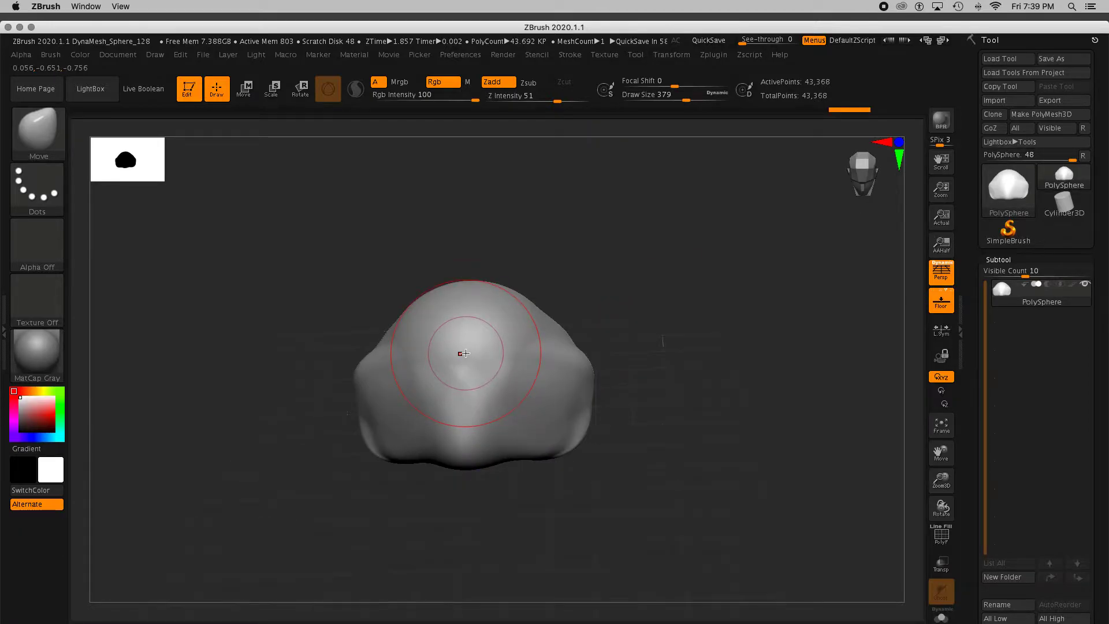
{"action": "right_click_drag", "start_coordinate": [466, 353], "coordinate": [471, 371], "text": "alt"}
{"action": "left_click_drag", "start_coordinate": [480, 357], "coordinate": [479, 386]}
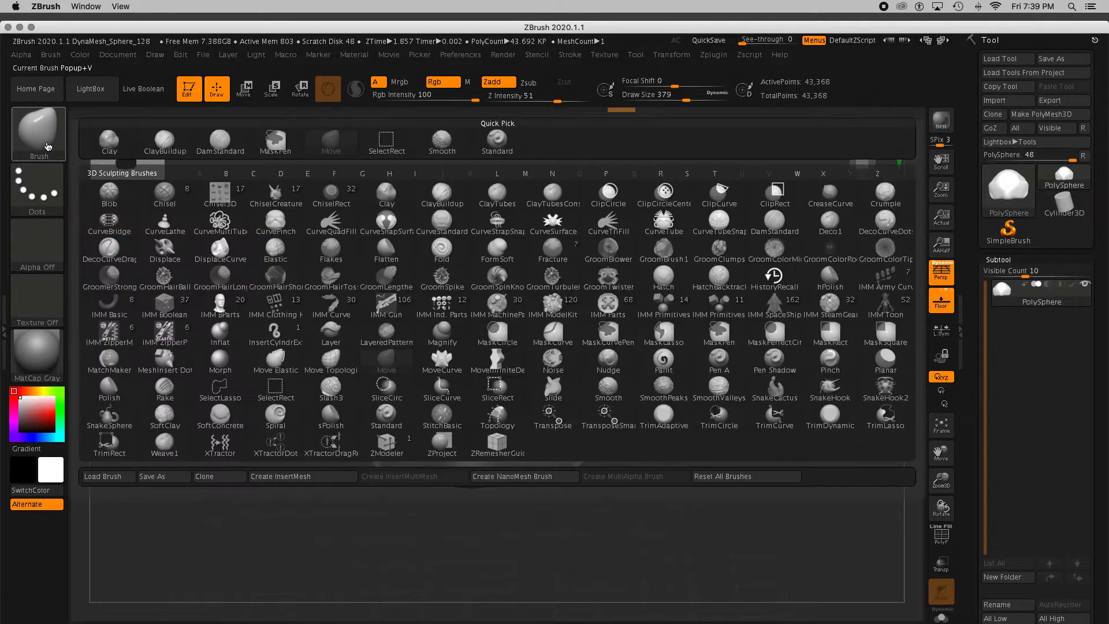
Choose the Standard brush and raise a broad, rounded area in the middle of the form's front
{"action": "left_click", "coordinate": [37, 133]}
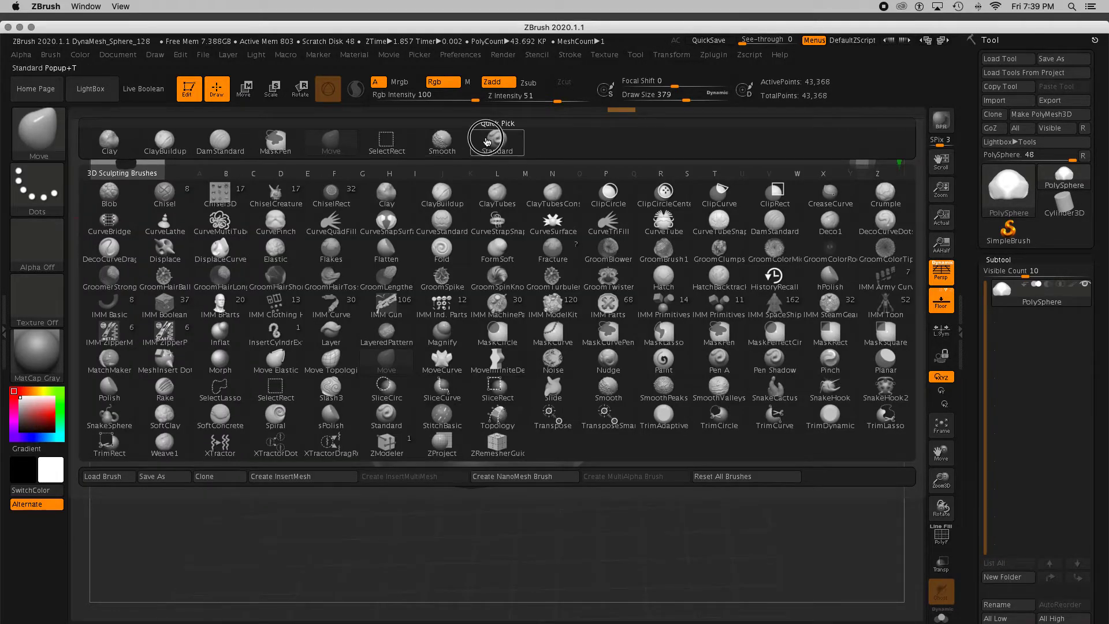
{"action": "left_click", "coordinate": [487, 141]}
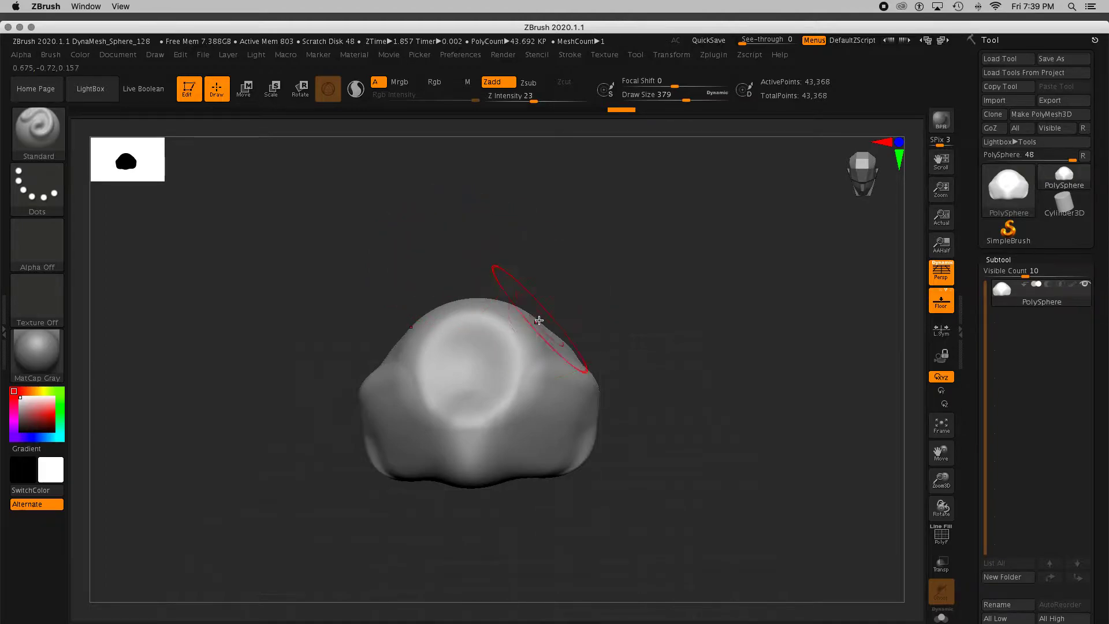
{"action": "left_click_drag", "start_coordinate": [513, 345], "coordinate": [489, 348]}
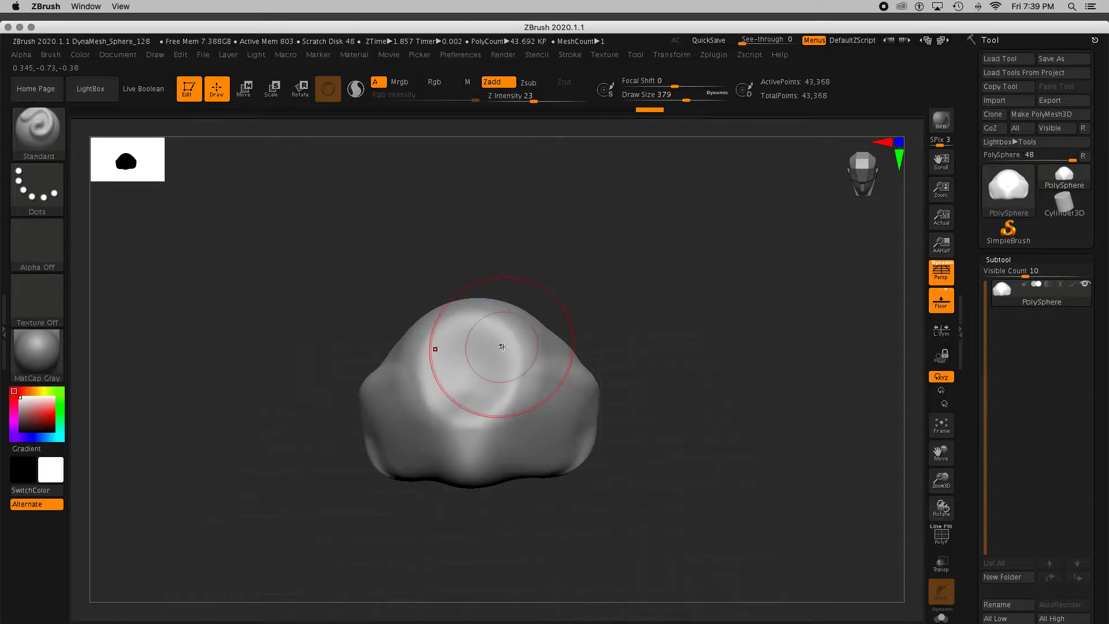
Reduce the draw size to 101, sculpt an arched ridge on the raised front, and build a rim around a masked oval patch
{"action": "left_click_drag", "start_coordinate": [686, 99], "coordinate": [656, 99]}
{"action": "mouse_move", "coordinate": [539, 359]}
{"action": "left_mouse_down"}
{"action": "mouse_move", "coordinate": [513, 376]}
{"action": "mouse_move", "coordinate": [525, 327]}
{"action": "mouse_move", "coordinate": [480, 334]}
{"action": "mouse_move", "coordinate": [505, 339]}
{"action": "left_mouse_up"}
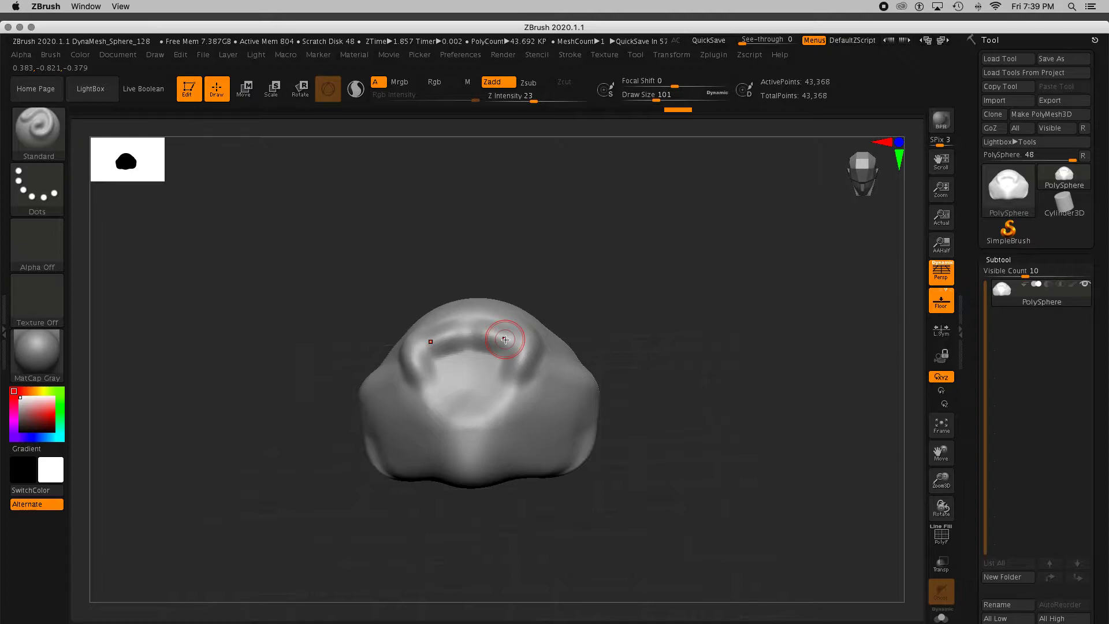
{"action": "mouse_move", "coordinate": [505, 339]}
{"action": "left_mouse_down", "text": "ctrl"}
{"action": "mouse_move", "coordinate": [453, 349]}
{"action": "mouse_move", "coordinate": [478, 359]}
{"action": "left_mouse_up", "text": "ctrl"}
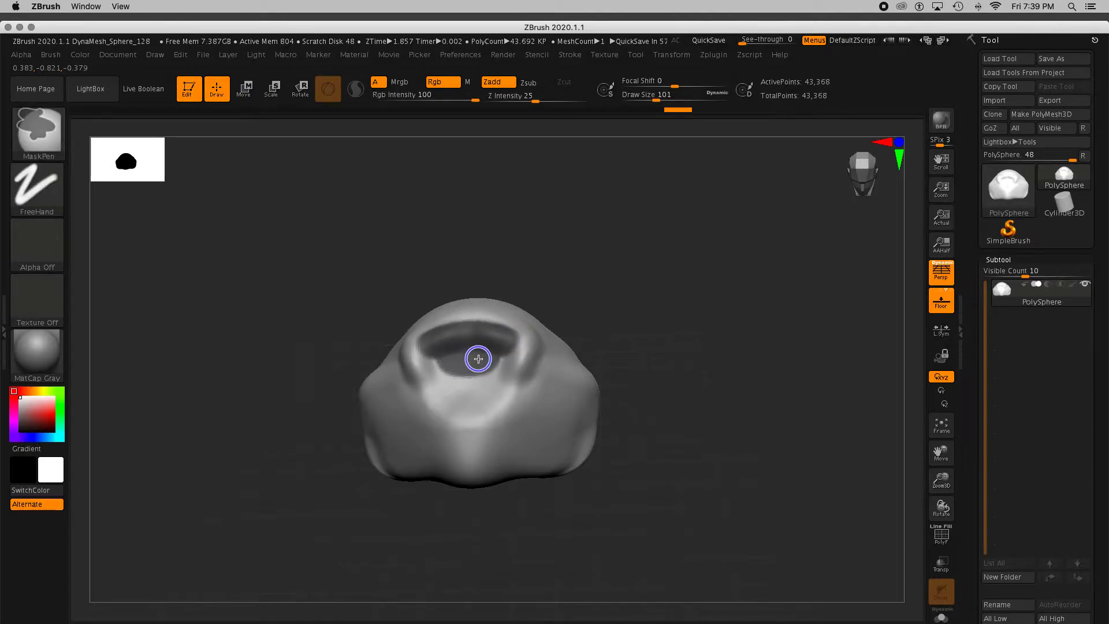
{"action": "mouse_move", "coordinate": [509, 314]}
{"action": "left_mouse_down"}
{"action": "mouse_move", "coordinate": [461, 396]}
{"action": "mouse_move", "coordinate": [528, 317]}
{"action": "mouse_move", "coordinate": [492, 338]}
{"action": "mouse_move", "coordinate": [533, 317]}
{"action": "mouse_move", "coordinate": [514, 322]}
{"action": "mouse_move", "coordinate": [463, 401]}
{"action": "mouse_move", "coordinate": [476, 365]}
{"action": "mouse_move", "coordinate": [508, 361]}
{"action": "mouse_move", "coordinate": [493, 344]}
{"action": "mouse_move", "coordinate": [510, 332]}
{"action": "mouse_move", "coordinate": [495, 343]}
{"action": "left_mouse_up"}
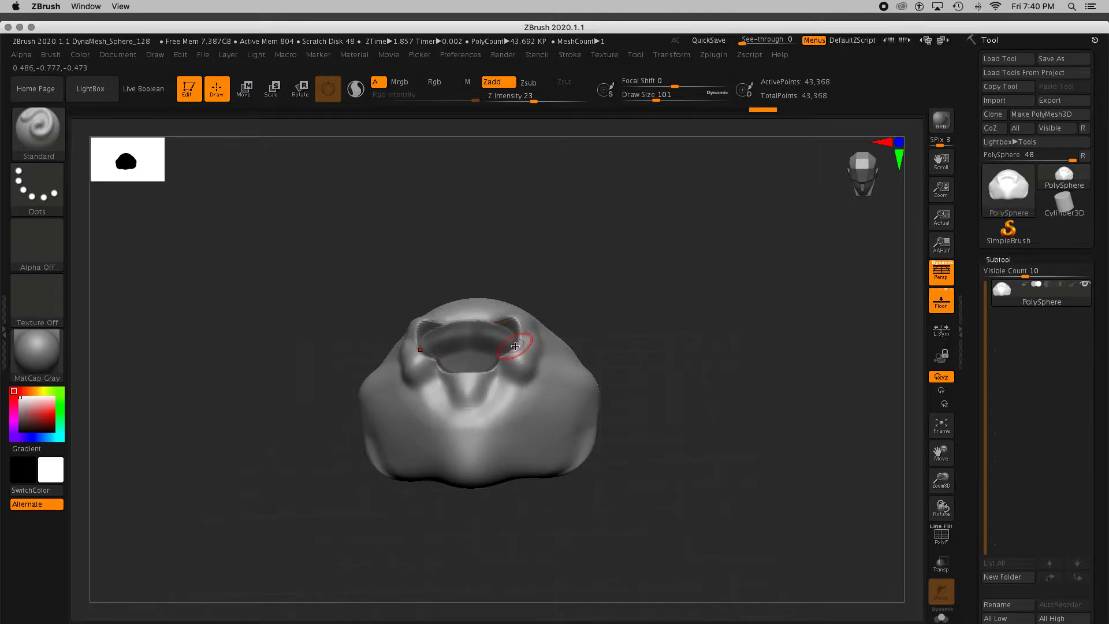
Mask the centre of the oval hollow, invert the mask, and pull up the exposed patch with the Standard brush
{"action": "key", "text": "ctrl"}
{"action": "mouse_move", "coordinate": [514, 346]}
{"action": "left_mouse_down"}
{"action": "mouse_move", "coordinate": [476, 373]}
{"action": "mouse_move", "coordinate": [421, 322]}
{"action": "mouse_move", "coordinate": [452, 343]}
{"action": "left_mouse_up"}
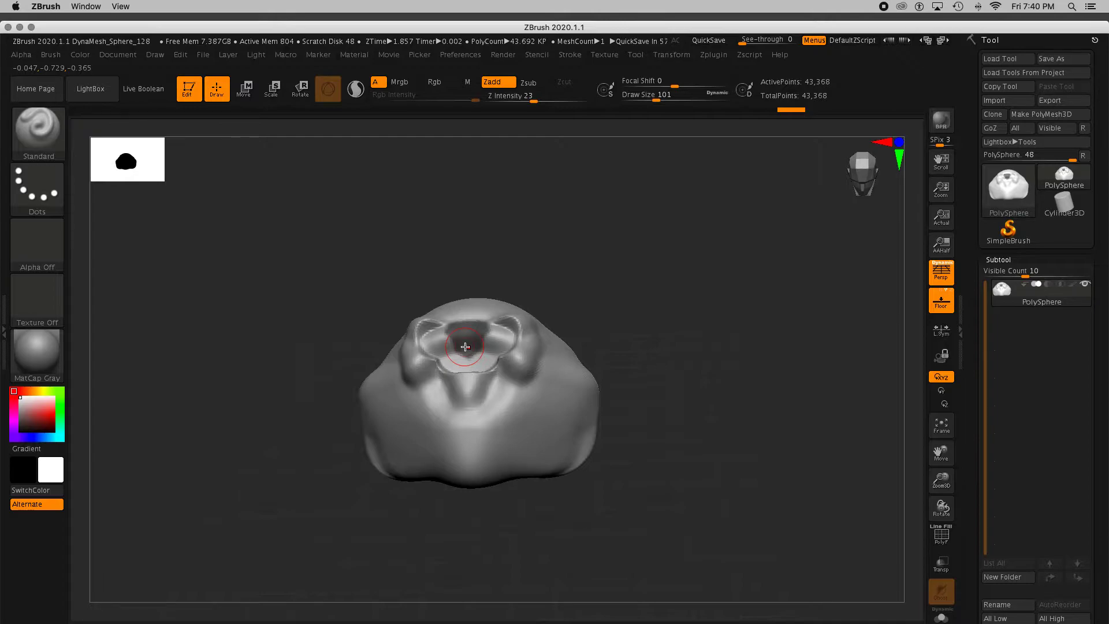
{"action": "key", "text": "ctrl"}
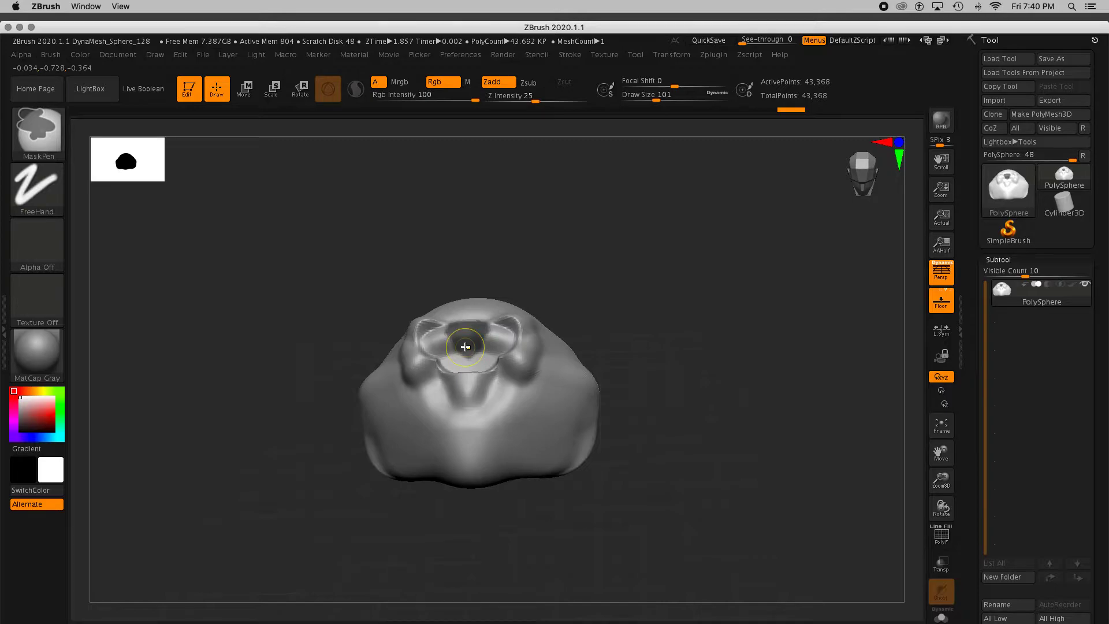
{"action": "key", "text": "ctrl+i"}
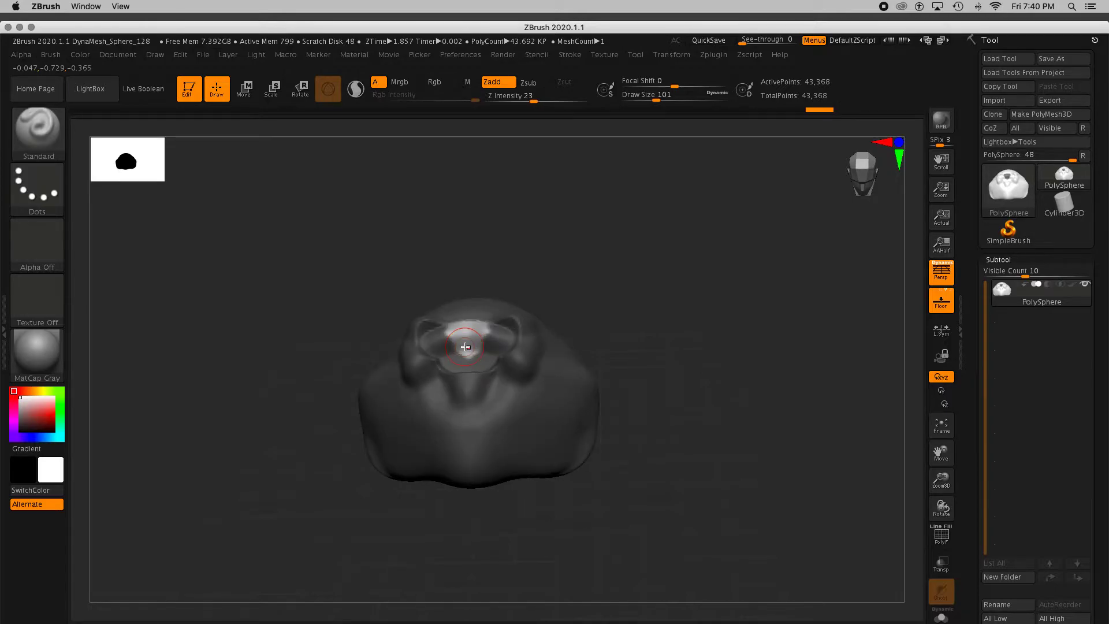
{"action": "mouse_move", "coordinate": [470, 336]}
{"action": "left_mouse_down"}
{"action": "mouse_move", "coordinate": [474, 327]}
{"action": "mouse_move", "coordinate": [455, 334]}
{"action": "mouse_move", "coordinate": [478, 323]}
{"action": "mouse_move", "coordinate": [456, 309]}
{"action": "left_mouse_up"}
{"action": "mouse_move", "coordinate": [695, 326]}
{"action": "left_mouse_down"}
{"action": "mouse_move", "coordinate": [661, 326]}
{"action": "mouse_move", "coordinate": [649, 354]}
{"action": "mouse_move", "coordinate": [704, 350]}
{"action": "left_mouse_up"}
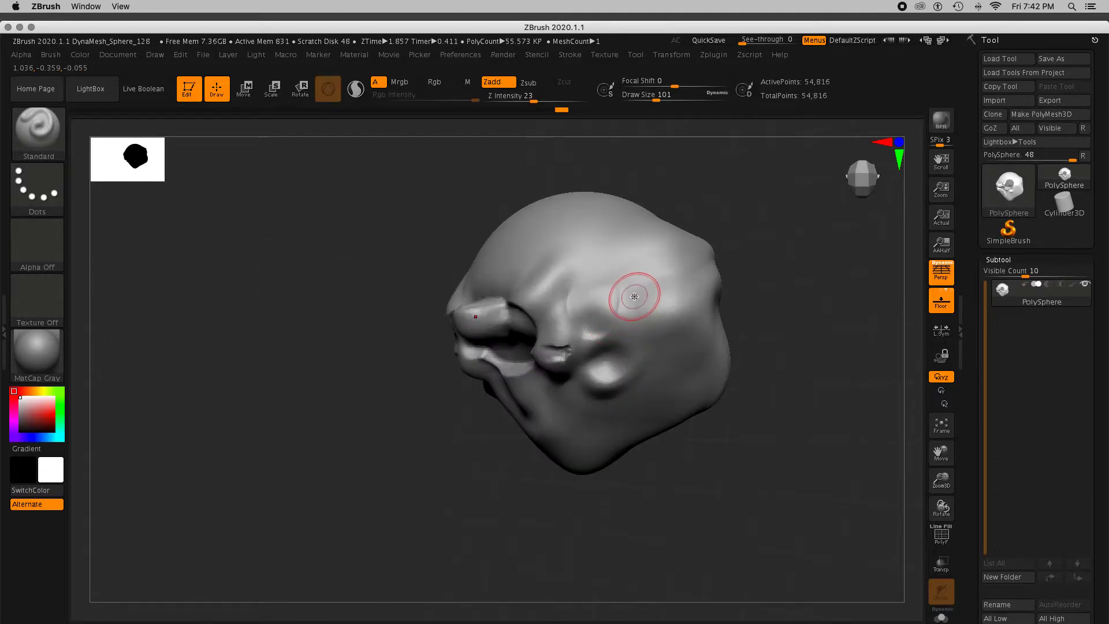
Paint a mask over an oval patch on the side of the head, invert it, and clear the mask
{"action": "left_click_drag", "start_coordinate": [632, 297], "coordinate": [589, 309], "text": "alt"}
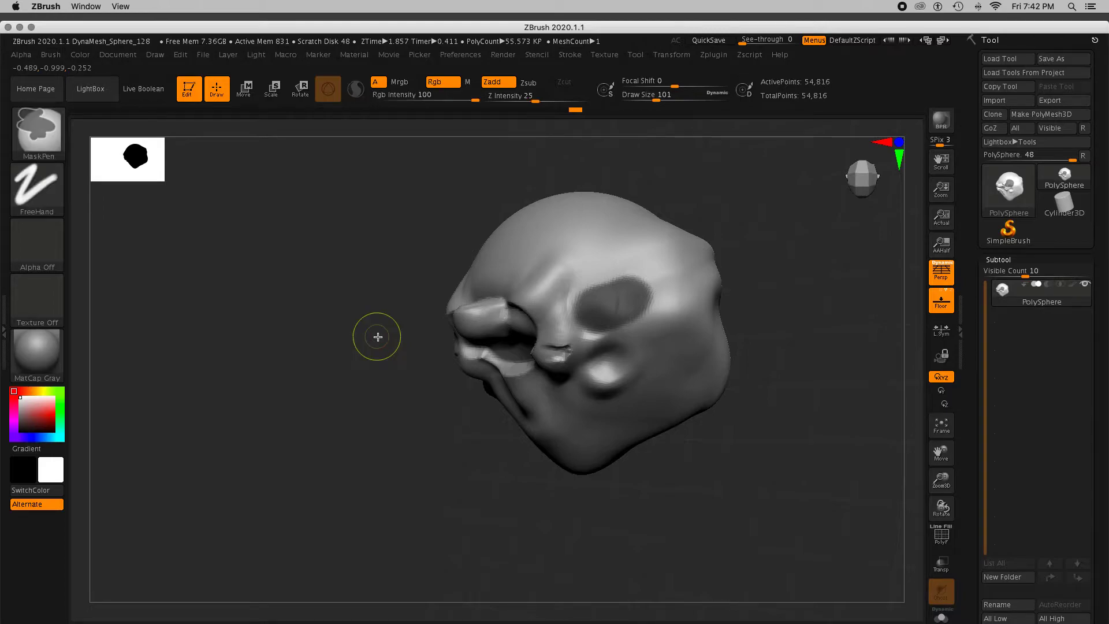
{"action": "left_click", "coordinate": [378, 337], "text": "ctrl"}
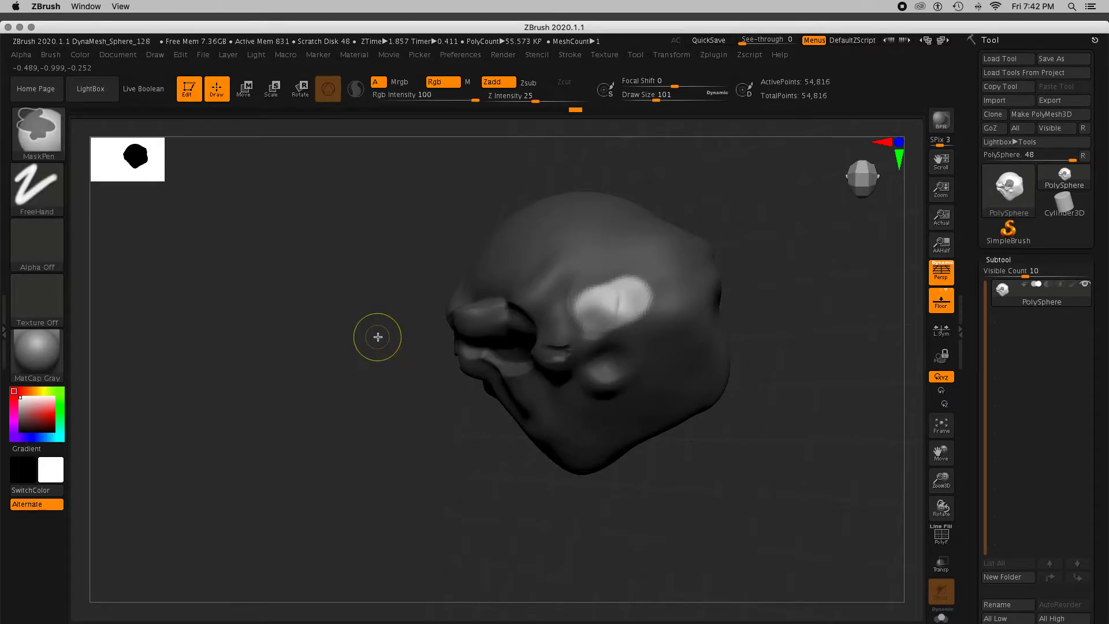
{"action": "left_click_drag", "start_coordinate": [341, 334], "coordinate": [336, 338], "text": "ctrl"}
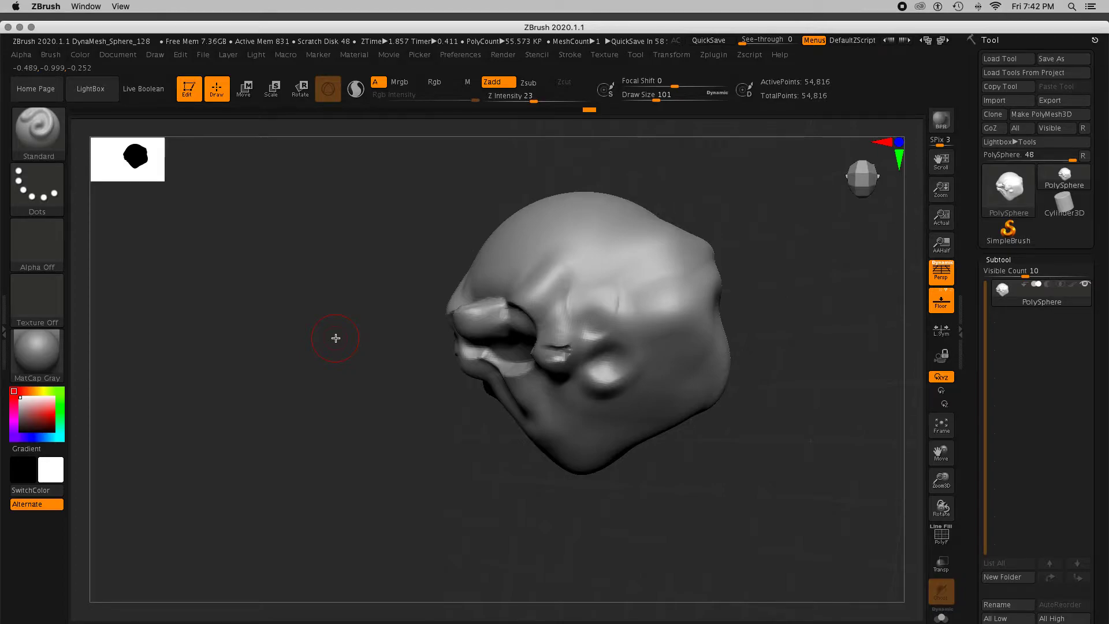
Switch to Move mode and toggle Gizmo 3D off to the transpose line and back on
{"action": "left_click_drag", "start_coordinate": [280, 275], "coordinate": [254, 191]}
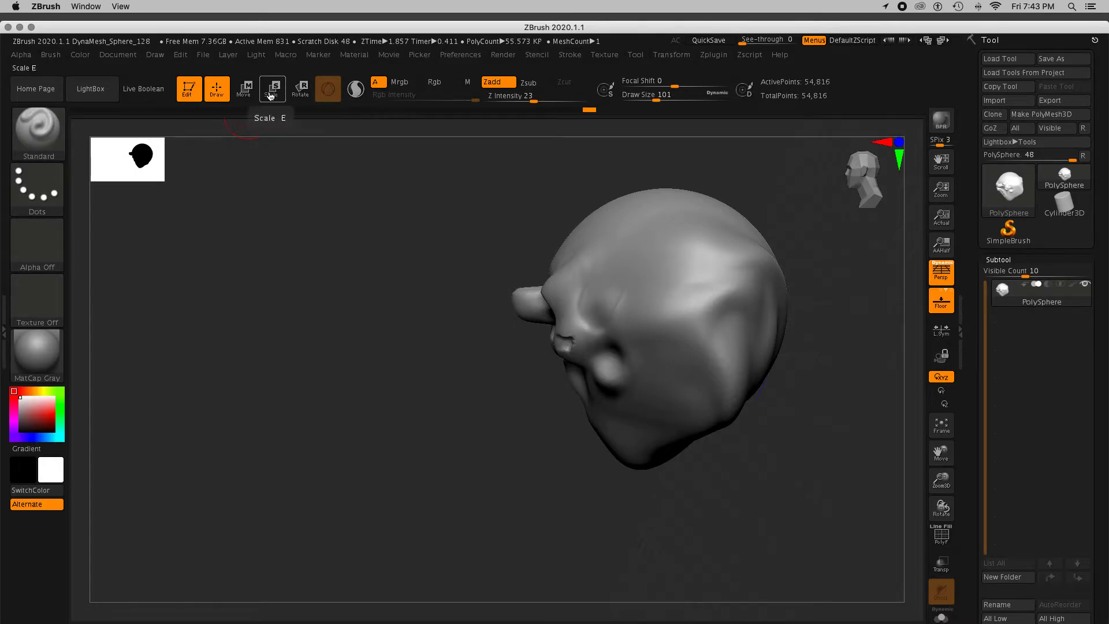
{"action": "left_click", "coordinate": [244, 89]}
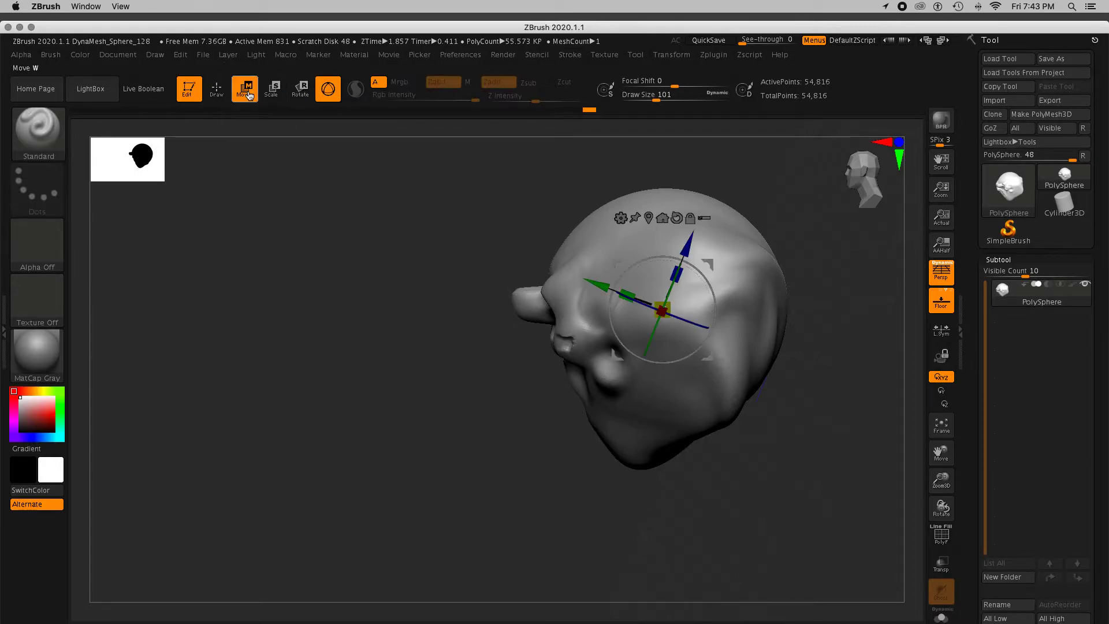
{"action": "left_click", "coordinate": [329, 90]}
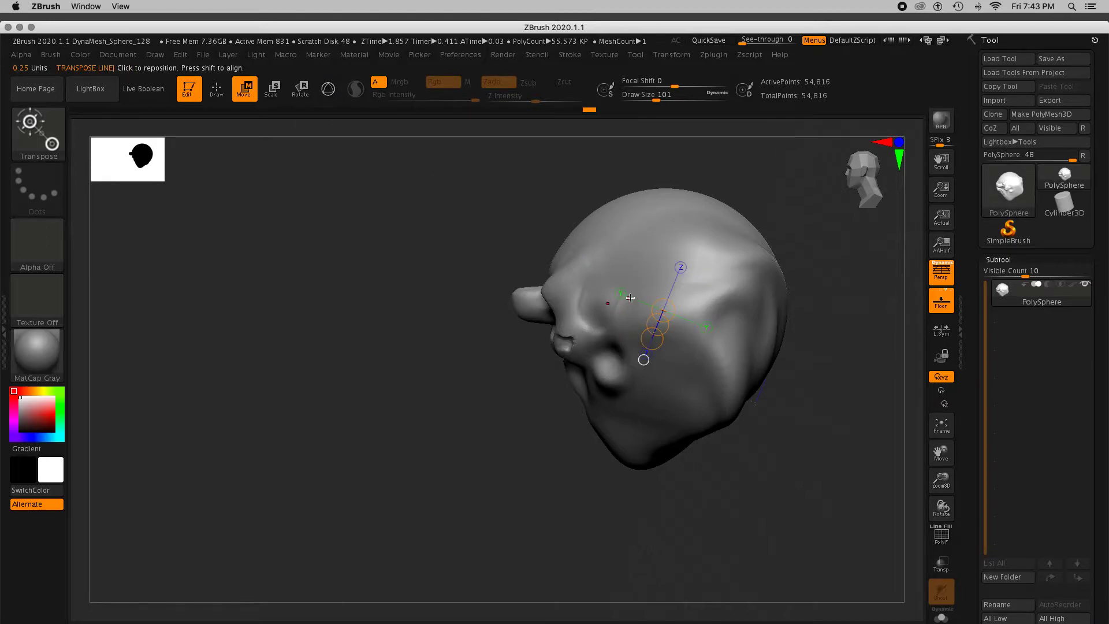
{"action": "left_click", "coordinate": [327, 91]}
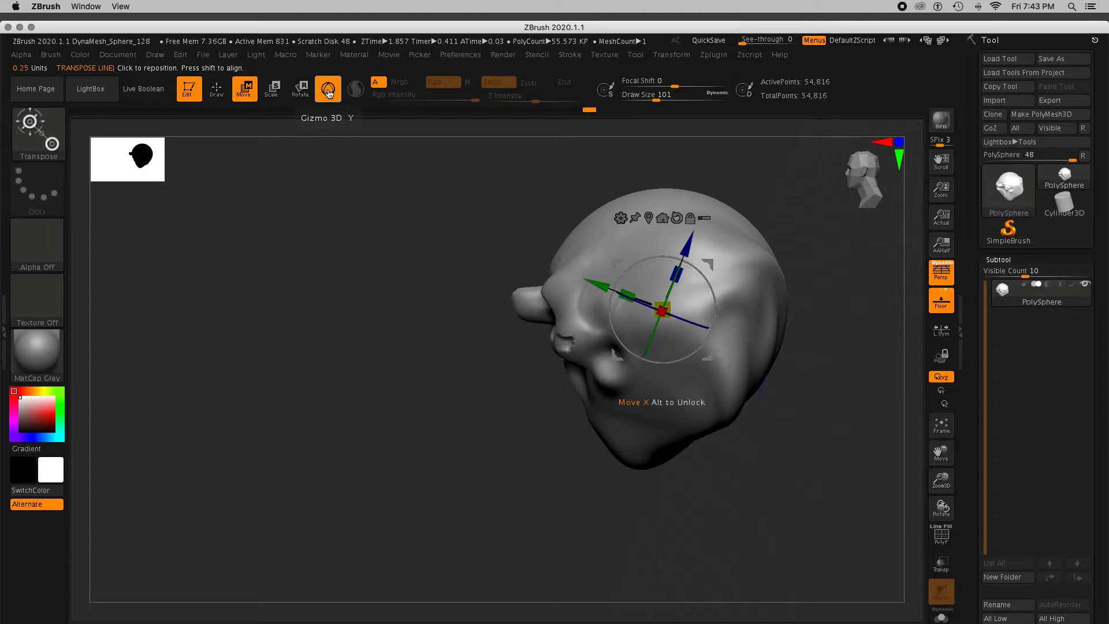
Try out the Gizmo 3D handles on the whole head to reposition and turn it
{"action": "left_click_drag", "start_coordinate": [604, 287], "coordinate": [657, 300]}
{"action": "left_click_drag", "start_coordinate": [677, 249], "coordinate": [627, 280]}
{"action": "left_click_drag", "start_coordinate": [636, 378], "coordinate": [609, 383]}
{"action": "left_click_drag", "start_coordinate": [500, 370], "coordinate": [491, 376]}
{"action": "left_click_drag", "start_coordinate": [708, 361], "coordinate": [784, 398]}
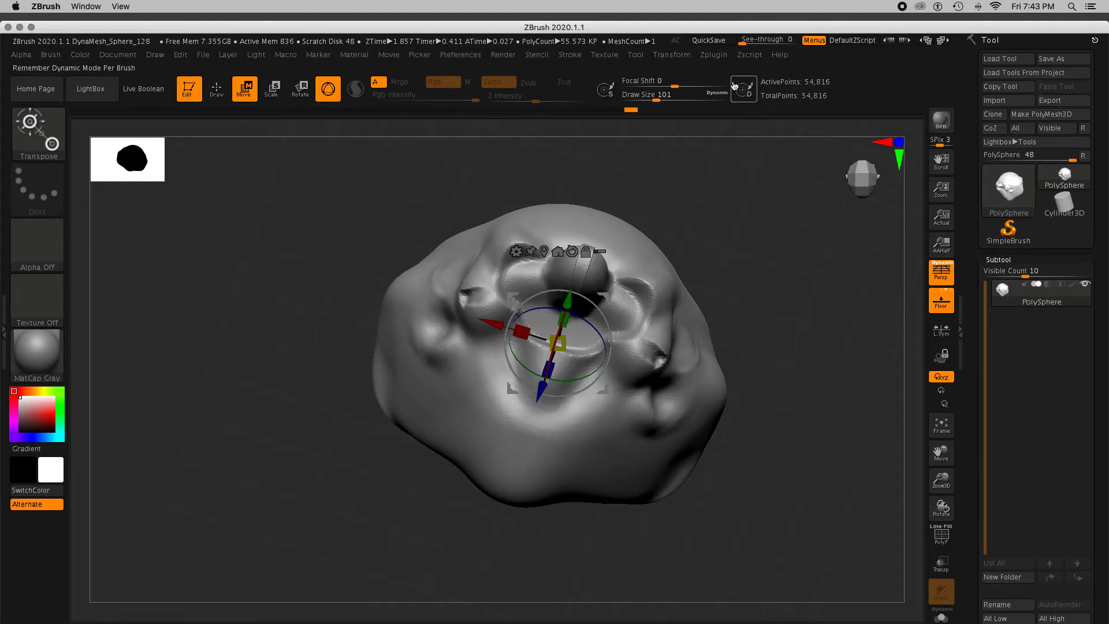
Move the whole head sideways along the gizmo's X axis
{"action": "left_click", "coordinate": [675, 55]}
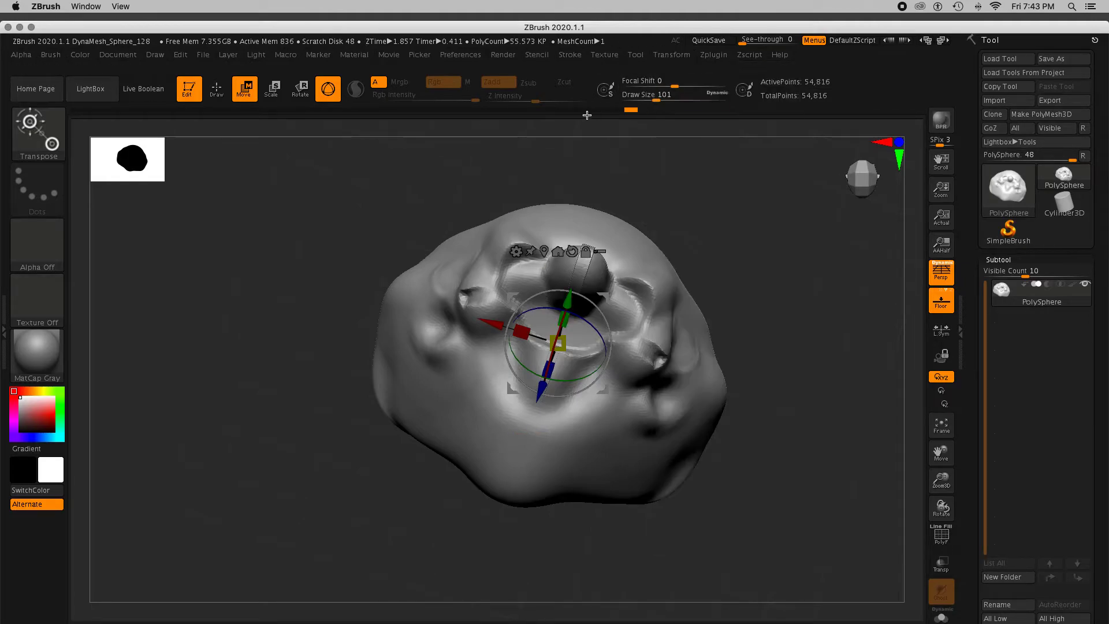
{"action": "mouse_move", "coordinate": [492, 323]}
{"action": "left_mouse_down"}
{"action": "mouse_move", "coordinate": [372, 297]}
{"action": "mouse_move", "coordinate": [483, 322]}
{"action": "mouse_move", "coordinate": [457, 327]}
{"action": "mouse_move", "coordinate": [512, 341]}
{"action": "mouse_move", "coordinate": [485, 325]}
{"action": "mouse_move", "coordinate": [512, 339]}
{"action": "mouse_move", "coordinate": [485, 327]}
{"action": "mouse_move", "coordinate": [508, 335]}
{"action": "mouse_move", "coordinate": [492, 336]}
{"action": "left_mouse_up"}
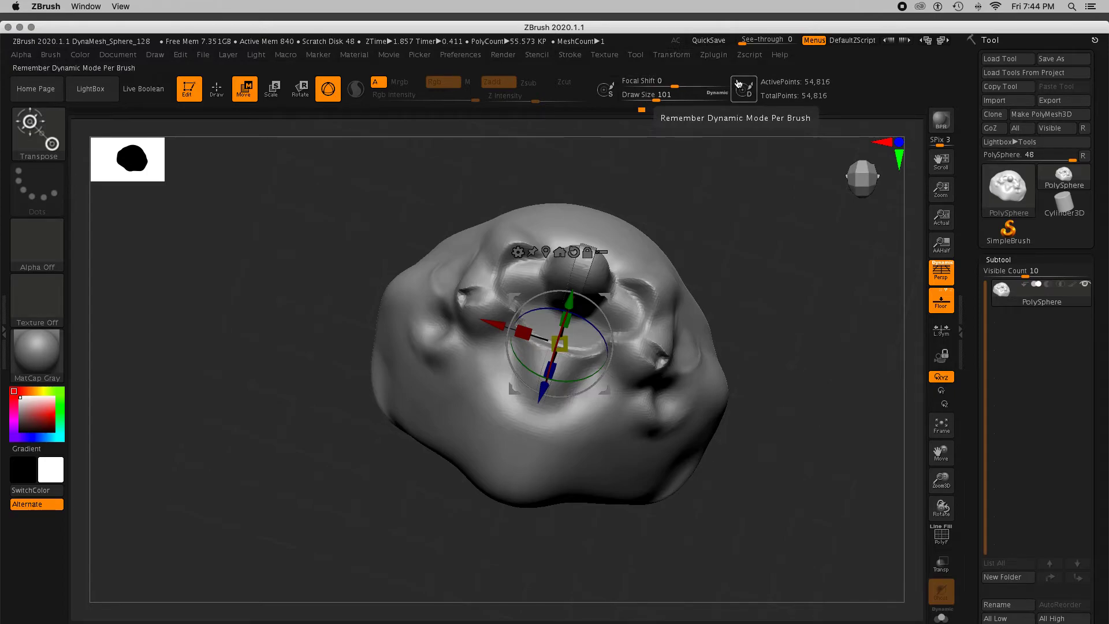
{"action": "left_click_drag", "start_coordinate": [490, 327], "coordinate": [451, 327]}
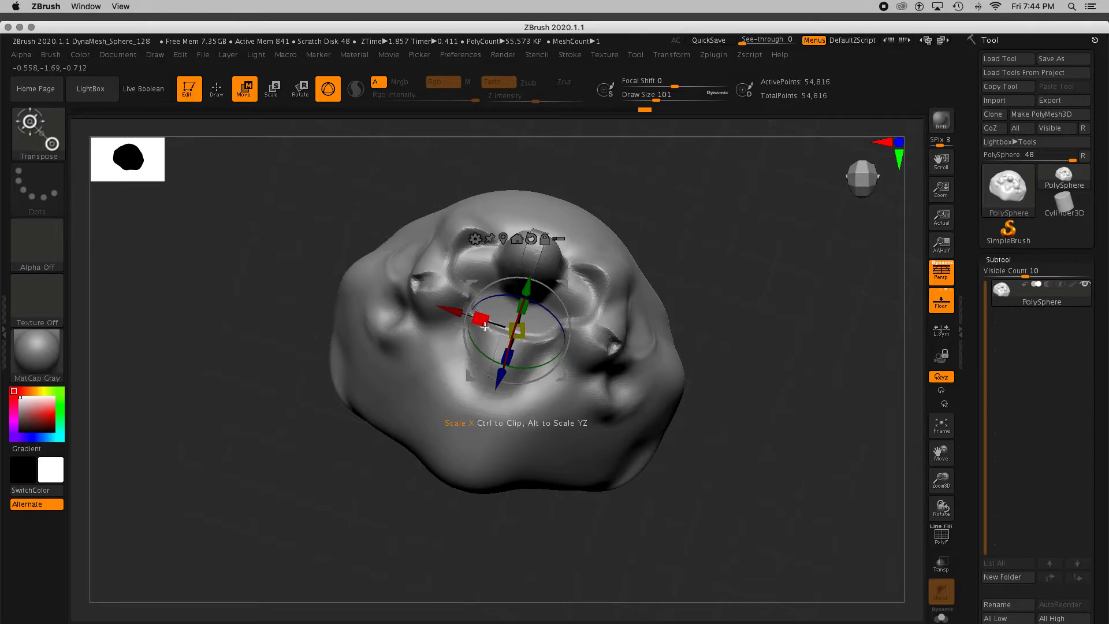
{"action": "left_click_drag", "start_coordinate": [762, 334], "coordinate": [377, 260]}
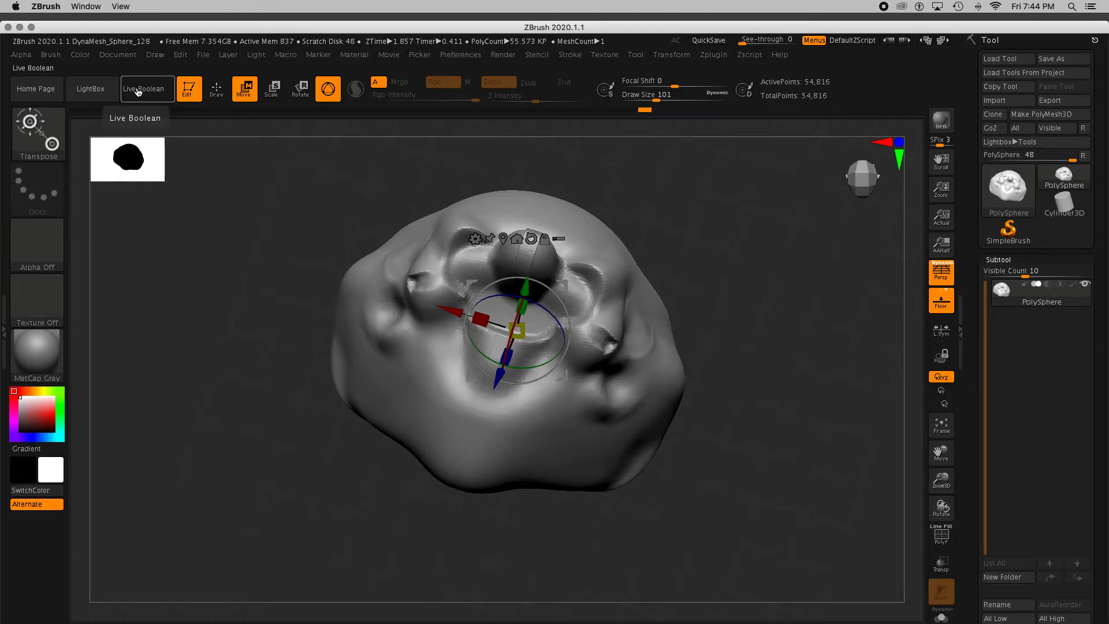
Open a fresh DynaMesh_Sphere_128 project without saving the changes to the current one
{"action": "left_click", "coordinate": [90, 88]}
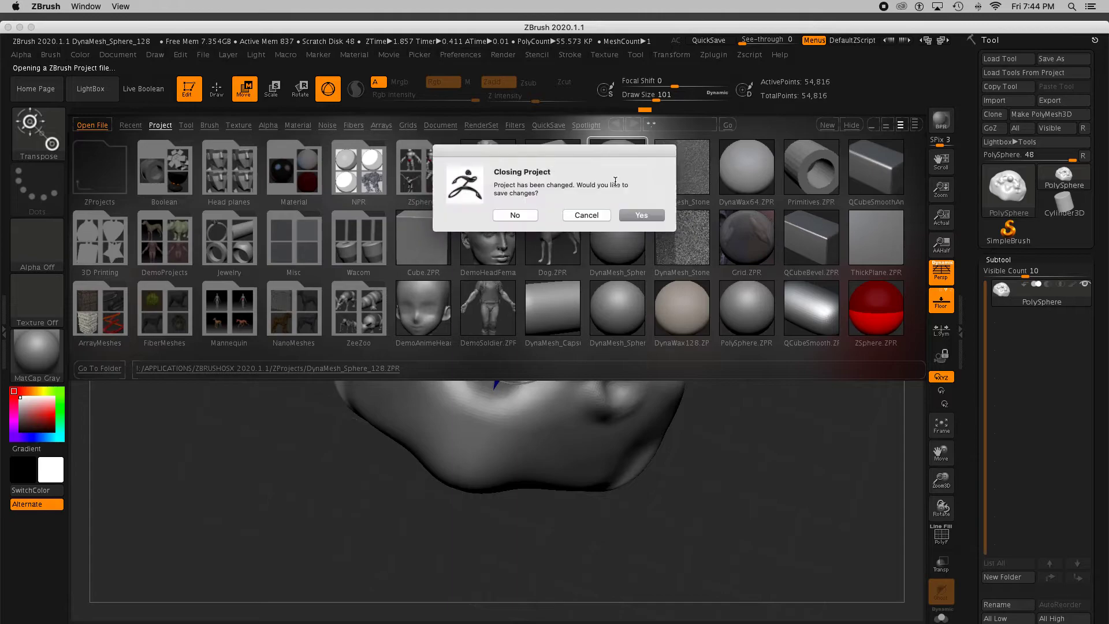
{"action": "left_click", "coordinate": [516, 215]}
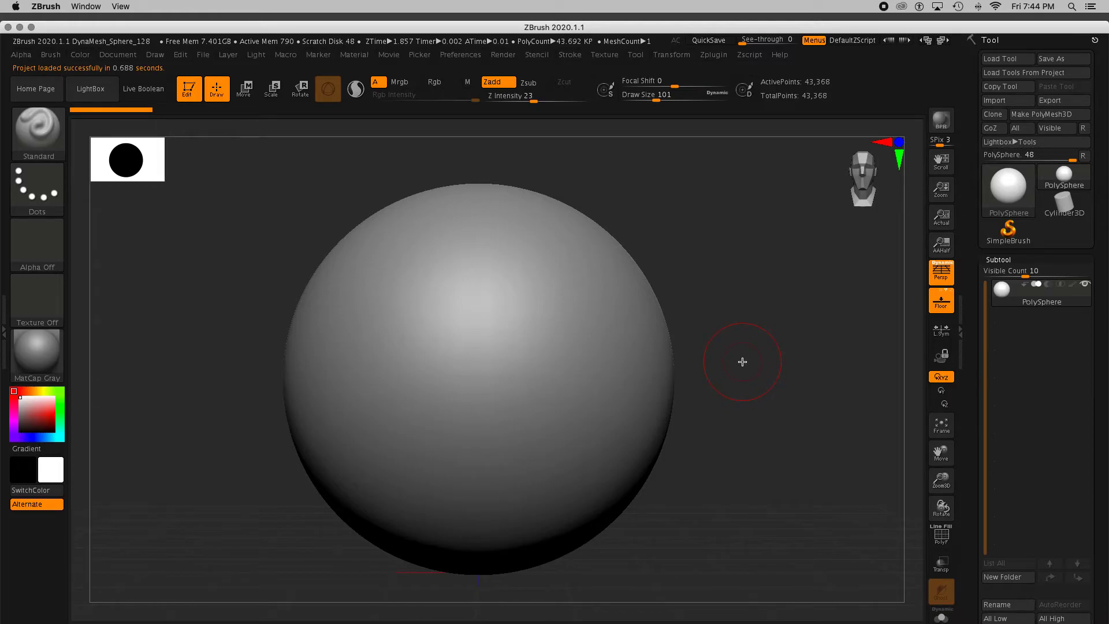
Choose the Move brush, set the draw size to 685, and pull the new sphere's sides outward into a wide, rounded triangular form
{"action": "left_click_drag", "start_coordinate": [806, 365], "coordinate": [760, 289], "text": "alt"}
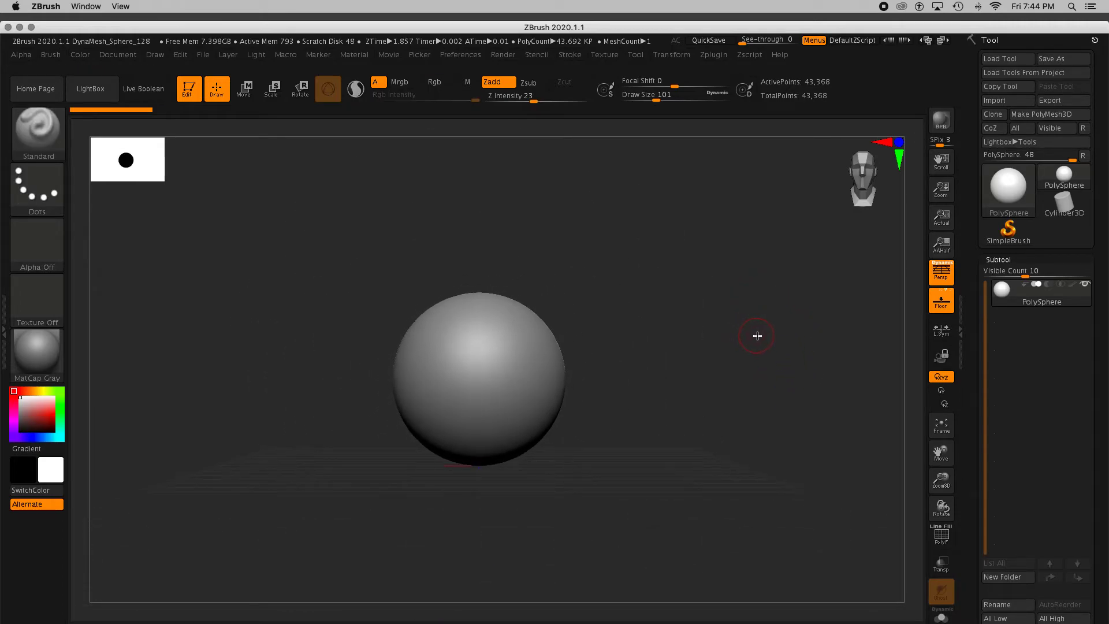
{"action": "left_click_drag", "start_coordinate": [758, 334], "coordinate": [645, 300], "text": "alt"}
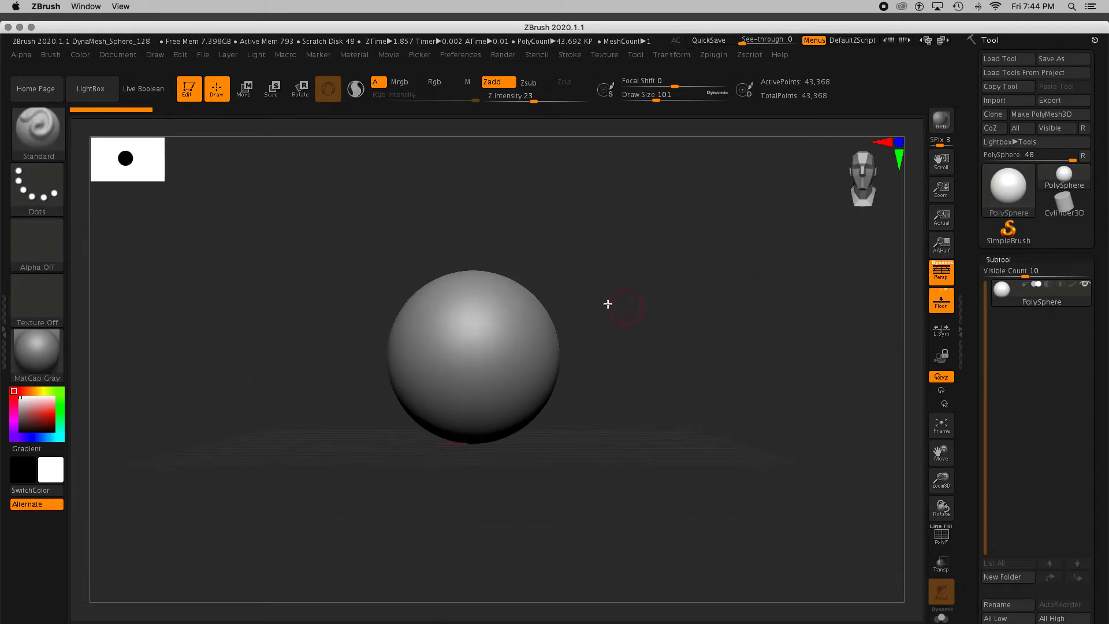
{"action": "left_click", "coordinate": [50, 130]}
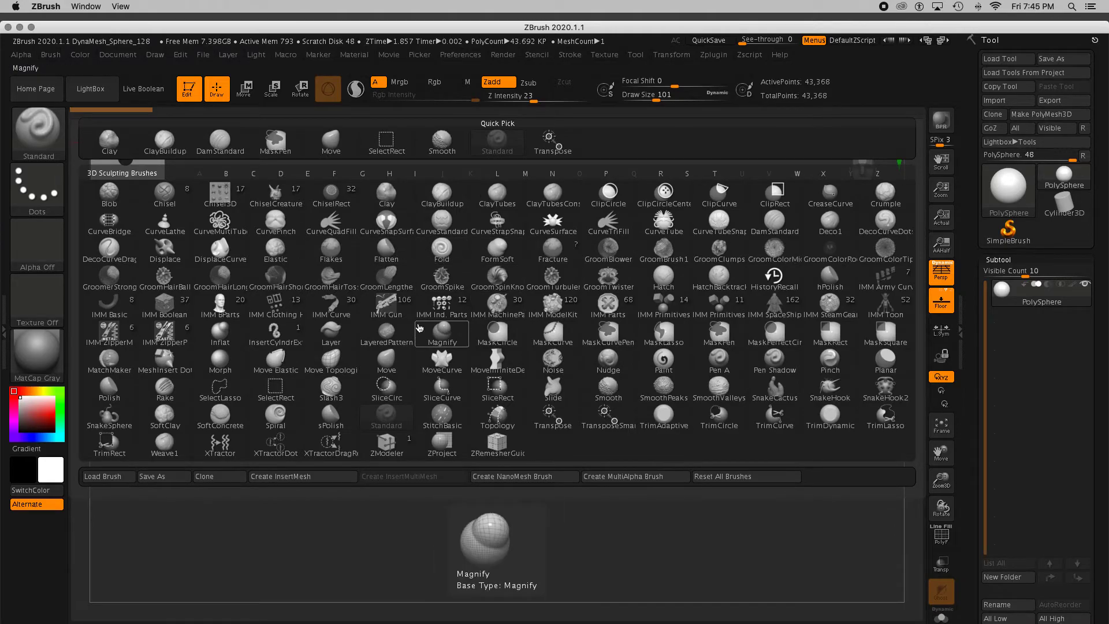
{"action": "left_click", "coordinate": [379, 359]}
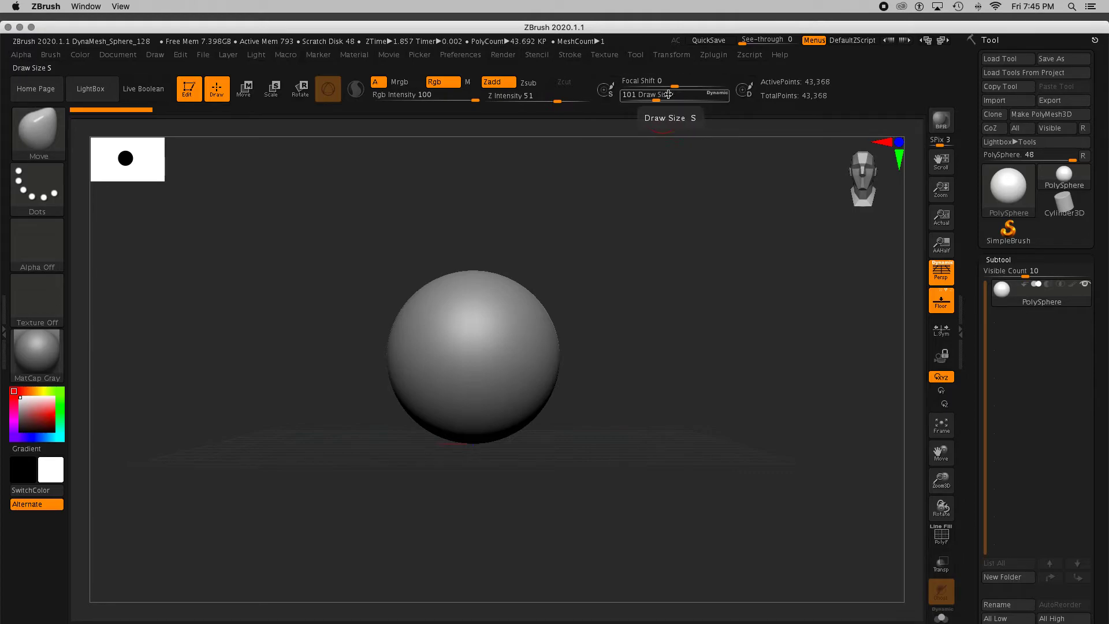
{"action": "left_click_drag", "start_coordinate": [660, 100], "coordinate": [706, 101]}
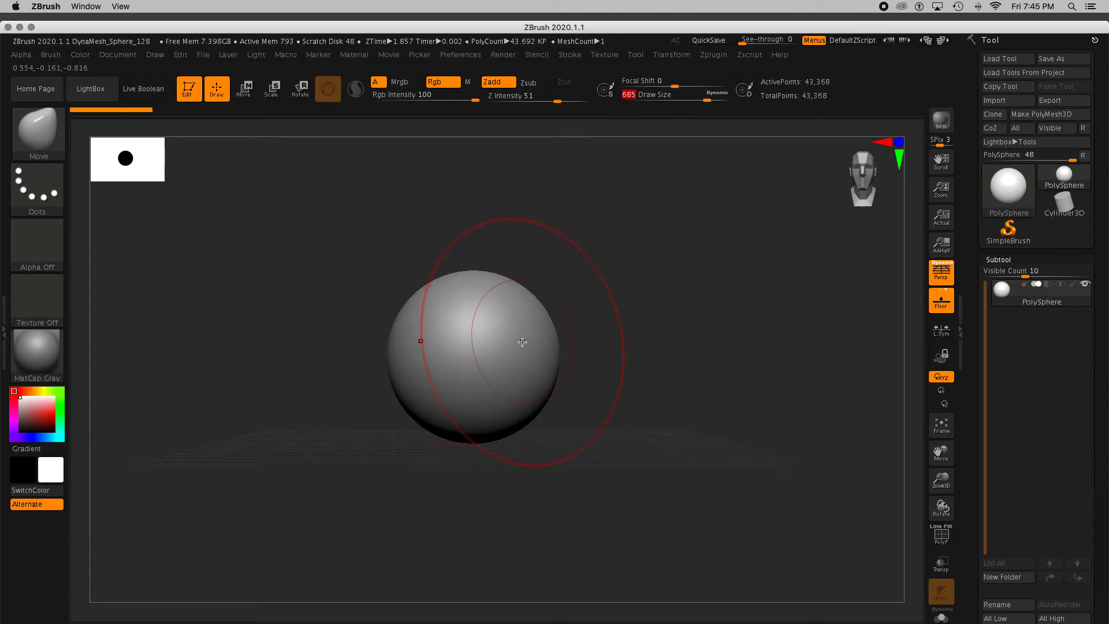
{"action": "left_click_drag", "start_coordinate": [535, 342], "coordinate": [631, 358]}
{"action": "mouse_move", "coordinate": [642, 362]}
{"action": "right_mouse_down"}
{"action": "mouse_move", "coordinate": [674, 381]}
{"action": "mouse_move", "coordinate": [661, 412]}
{"action": "right_mouse_up"}
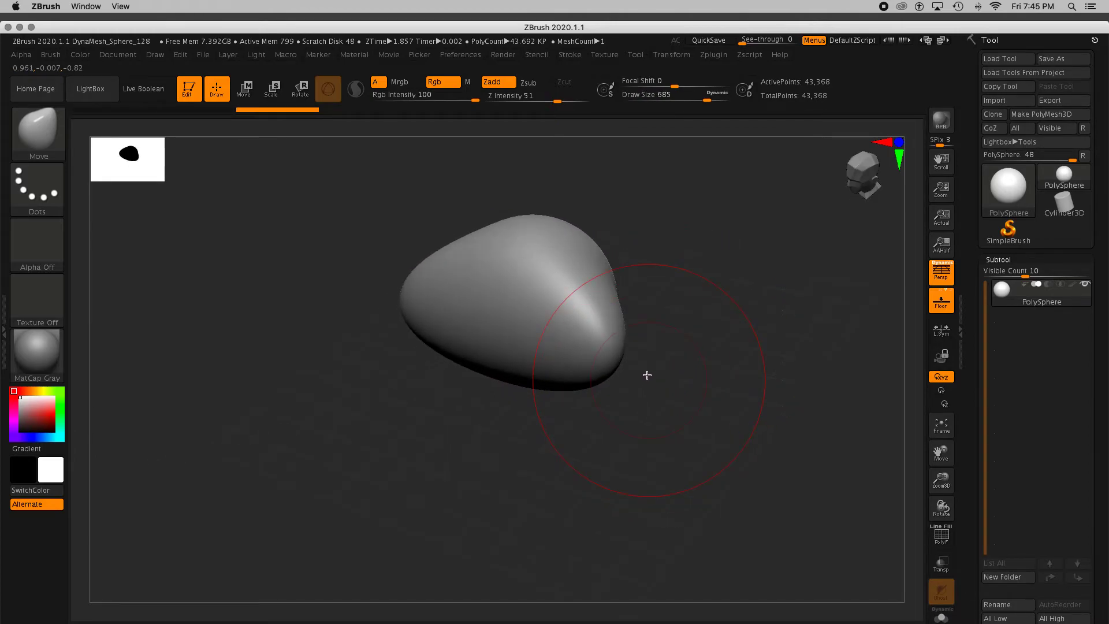
{"action": "right_click_drag", "start_coordinate": [599, 302], "coordinate": [632, 303]}
{"action": "right_click_drag", "start_coordinate": [495, 315], "coordinate": [483, 335]}
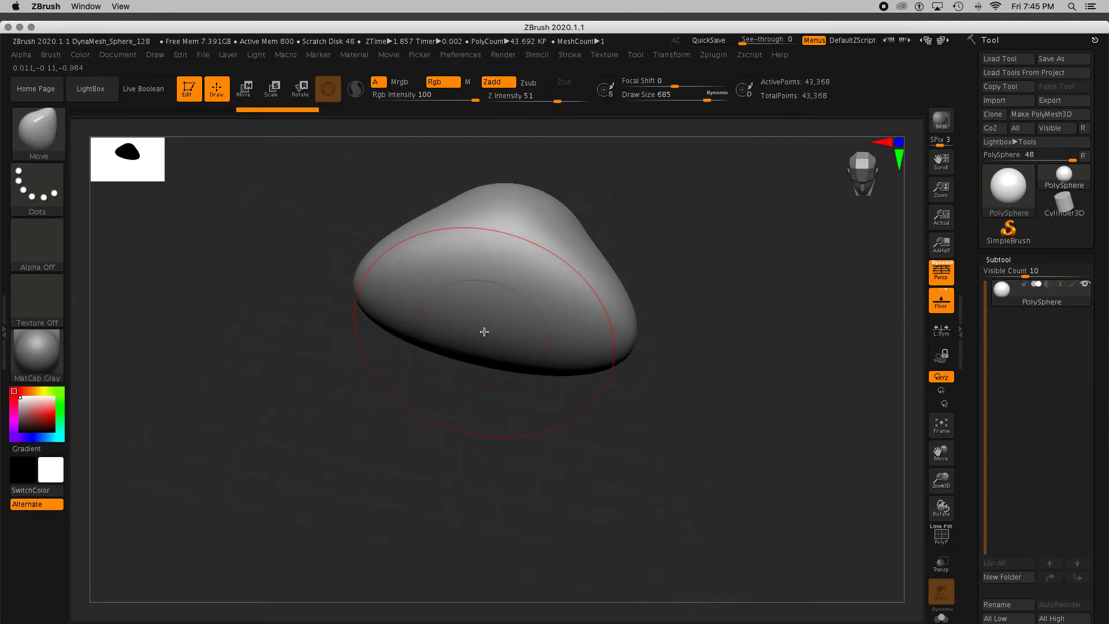
Pull the form's lower side down into a tapered end and swell its side and crown outward with the Move brush
{"action": "left_click_drag", "start_coordinate": [480, 319], "coordinate": [371, 468]}
{"action": "left_click_drag", "start_coordinate": [403, 361], "coordinate": [339, 374]}
{"action": "mouse_move", "coordinate": [741, 384]}
{"action": "right_mouse_down"}
{"action": "mouse_move", "coordinate": [678, 337]}
{"action": "mouse_move", "coordinate": [688, 382]}
{"action": "mouse_move", "coordinate": [641, 369]}
{"action": "right_mouse_up"}
{"action": "right_click_drag", "start_coordinate": [412, 290], "coordinate": [467, 307]}
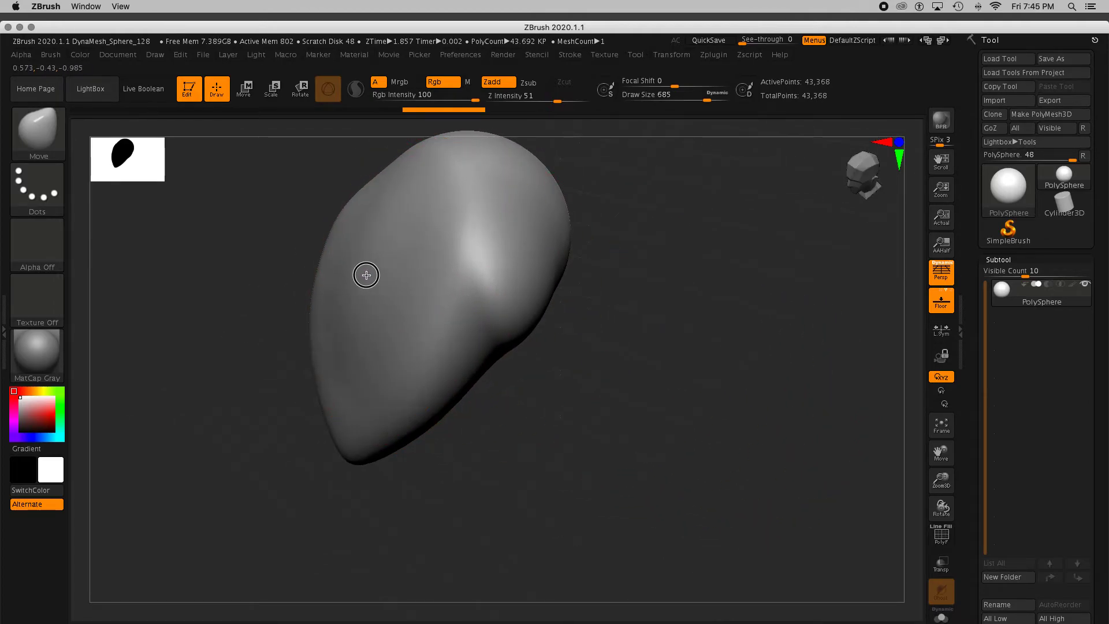
{"action": "left_click_drag", "start_coordinate": [322, 329], "coordinate": [257, 331]}
{"action": "left_click_drag", "start_coordinate": [391, 245], "coordinate": [357, 183]}
{"action": "left_click_drag", "start_coordinate": [474, 193], "coordinate": [459, 135]}
Reshape the form's front, sides and underside from several angles with the Move brush into a bulky head-like mass
{"action": "mouse_move", "coordinate": [456, 374]}
{"action": "right_mouse_down"}
{"action": "mouse_move", "coordinate": [478, 404]}
{"action": "mouse_move", "coordinate": [624, 381]}
{"action": "mouse_move", "coordinate": [584, 339]}
{"action": "mouse_move", "coordinate": [609, 379]}
{"action": "mouse_move", "coordinate": [613, 337]}
{"action": "mouse_move", "coordinate": [607, 344]}
{"action": "right_mouse_up"}
{"action": "left_click_drag", "start_coordinate": [602, 351], "coordinate": [713, 421]}
{"action": "mouse_move", "coordinate": [574, 408]}
{"action": "left_mouse_down"}
{"action": "mouse_move", "coordinate": [554, 441]}
{"action": "mouse_move", "coordinate": [549, 493]}
{"action": "left_mouse_up"}
{"action": "mouse_move", "coordinate": [668, 411]}
{"action": "right_mouse_down"}
{"action": "mouse_move", "coordinate": [682, 367]}
{"action": "mouse_move", "coordinate": [644, 367]}
{"action": "right_mouse_up"}
{"action": "left_click_drag", "start_coordinate": [616, 359], "coordinate": [506, 399]}
{"action": "left_click_drag", "start_coordinate": [687, 371], "coordinate": [652, 396]}
{"action": "left_click_drag", "start_coordinate": [720, 388], "coordinate": [706, 351]}
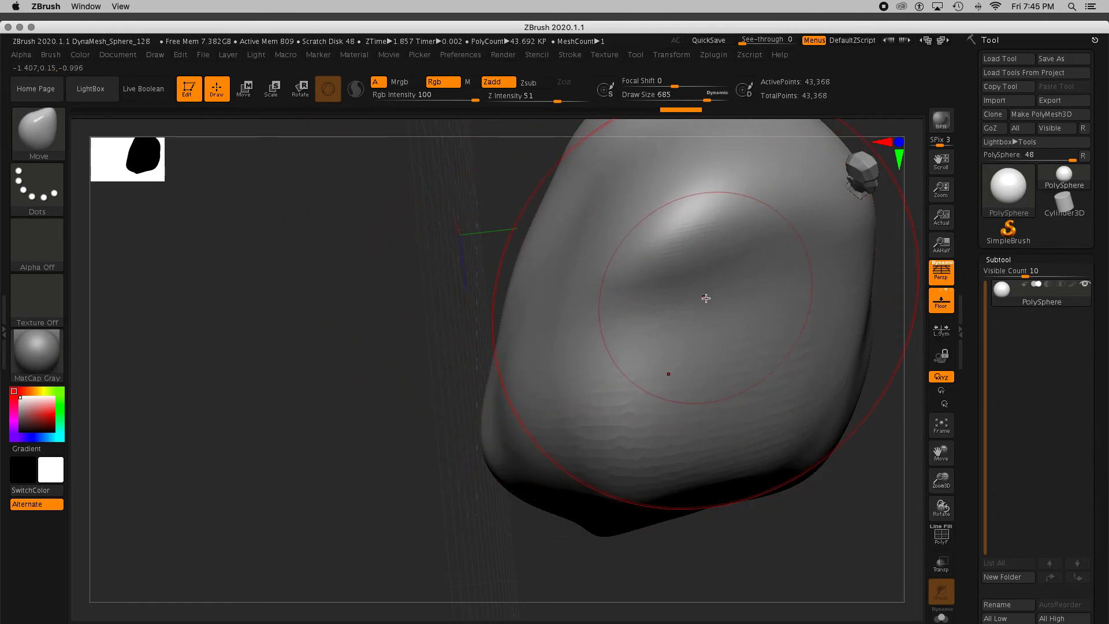
{"action": "mouse_move", "coordinate": [399, 257]}
{"action": "right_mouse_down"}
{"action": "mouse_move", "coordinate": [374, 265]}
{"action": "mouse_move", "coordinate": [369, 295]}
{"action": "mouse_move", "coordinate": [397, 271]}
{"action": "right_mouse_up"}
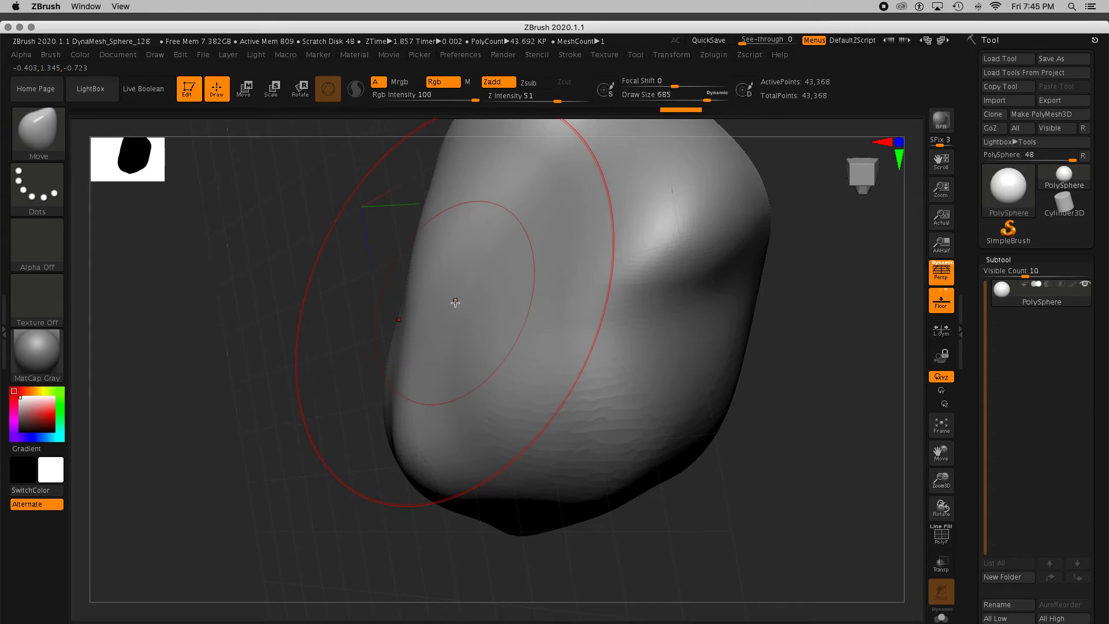
{"action": "right_click_drag", "start_coordinate": [843, 339], "coordinate": [854, 146], "text": "ctrl"}
{"action": "mouse_move", "coordinate": [795, 381]}
{"action": "left_mouse_down"}
{"action": "mouse_move", "coordinate": [751, 381]}
{"action": "mouse_move", "coordinate": [726, 332]}
{"action": "mouse_move", "coordinate": [706, 317]}
{"action": "mouse_move", "coordinate": [649, 315]}
{"action": "mouse_move", "coordinate": [660, 313]}
{"action": "left_mouse_up"}
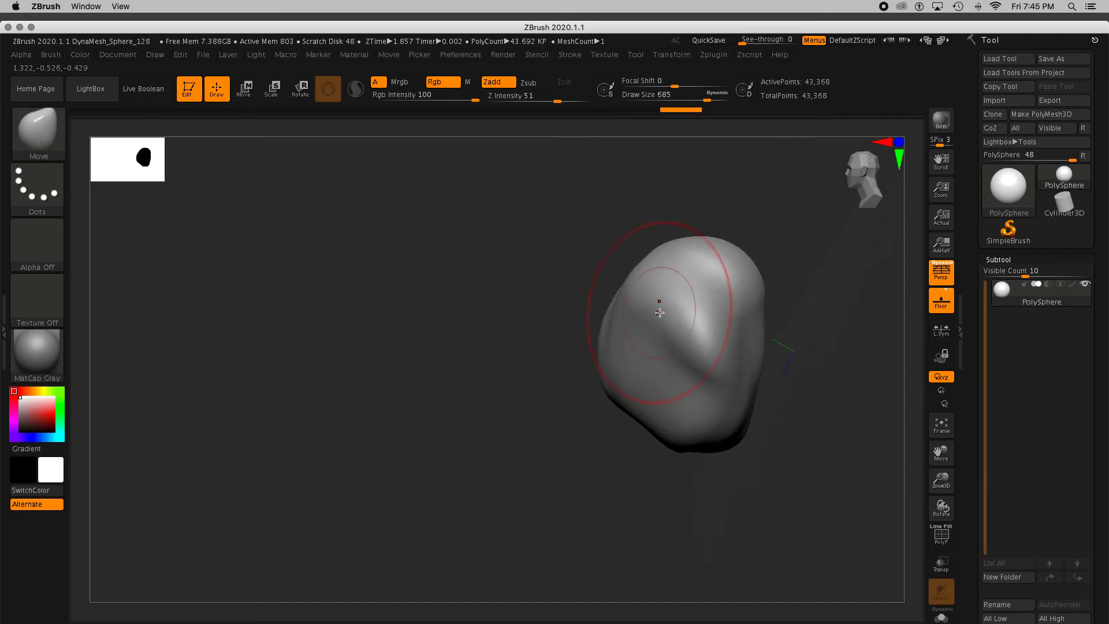
Stretch the whole form along its Z axis with the Gizmo 3D scale handle and return to Draw mode
{"action": "left_click", "coordinate": [247, 88]}
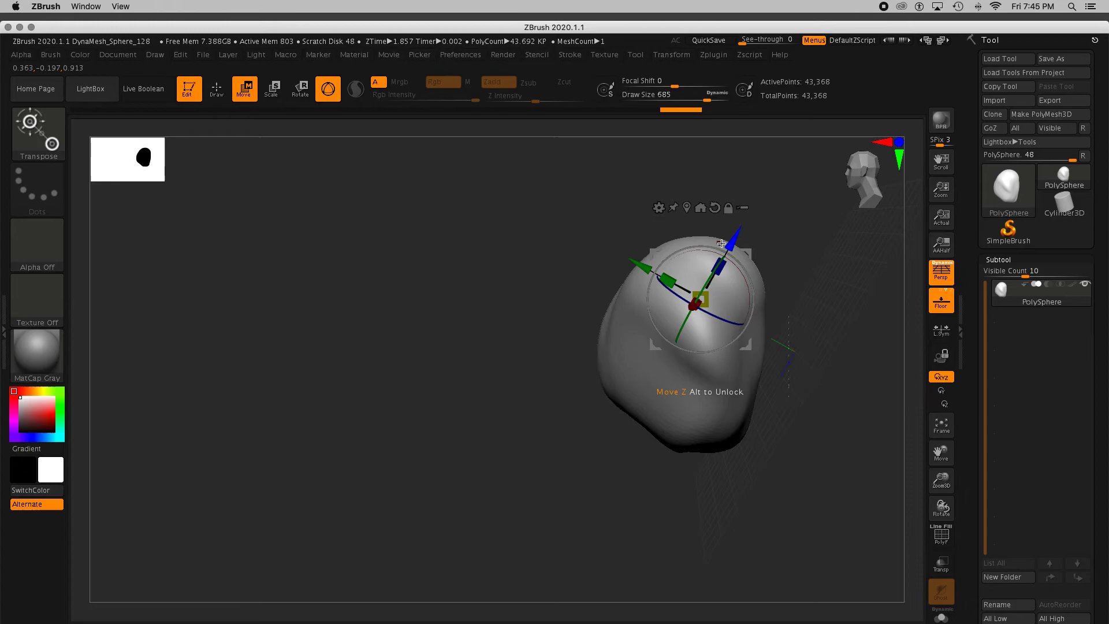
{"action": "left_click_drag", "start_coordinate": [719, 270], "coordinate": [757, 334]}
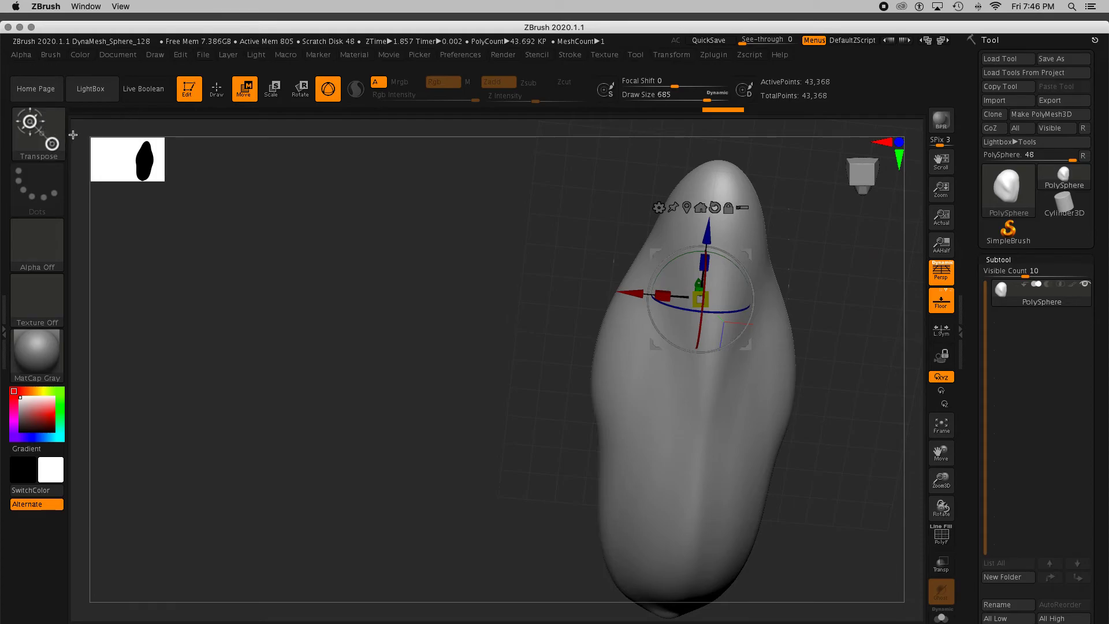
{"action": "left_click", "coordinate": [216, 88]}
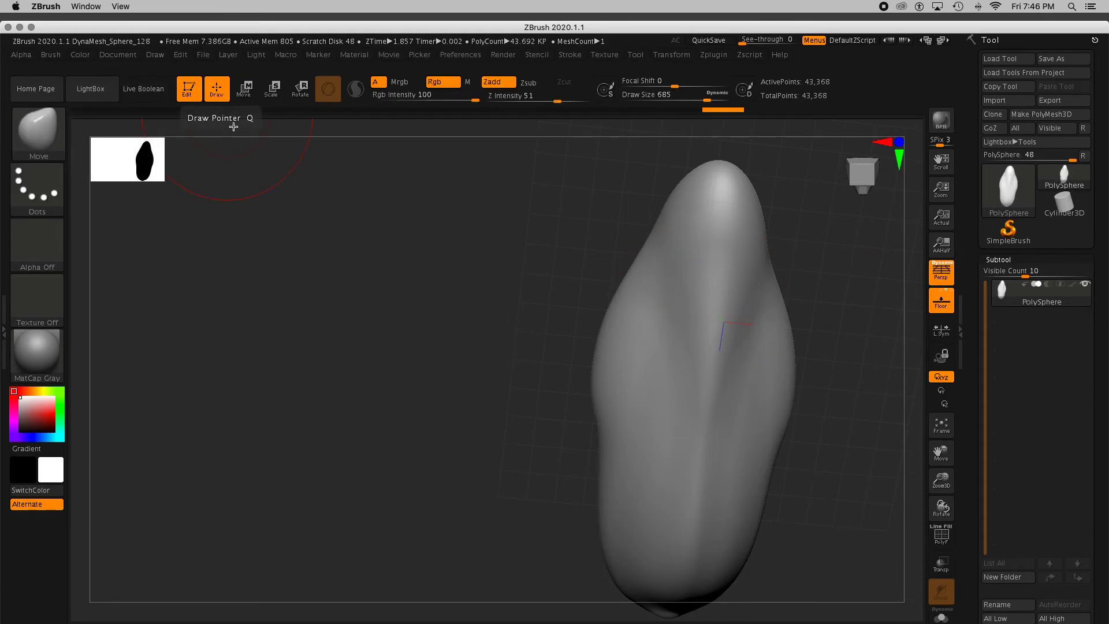
Choose the ClayBuildup brush, build up heavy volume on the front of the elongated form, and smooth its upper part
{"action": "left_click", "coordinate": [31, 128]}
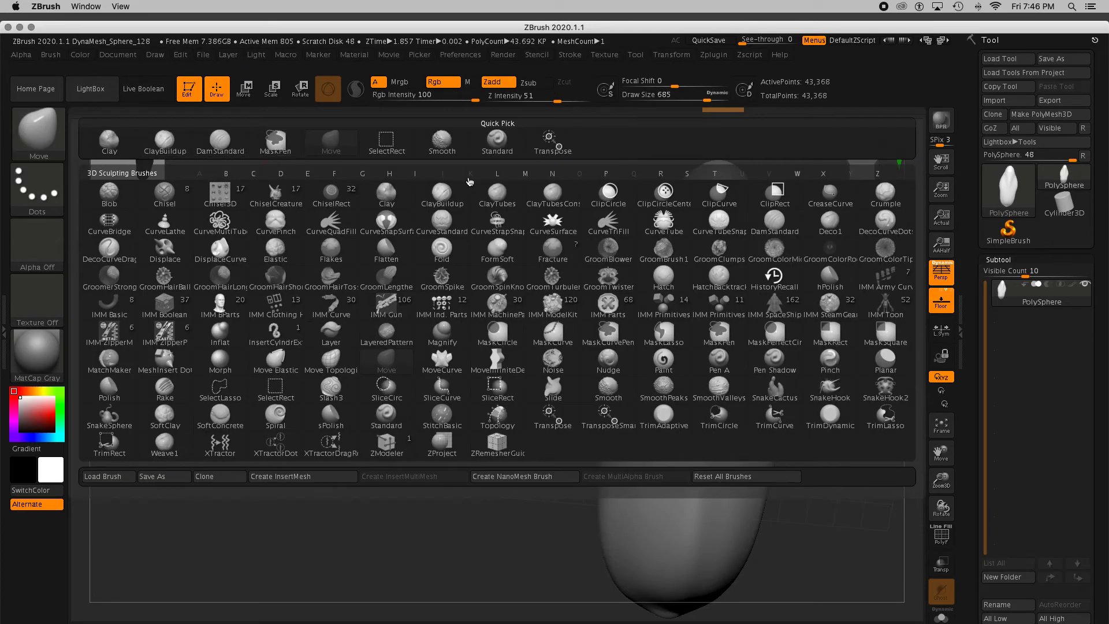
{"action": "left_click", "coordinate": [446, 197]}
{"action": "mouse_move", "coordinate": [674, 322]}
{"action": "left_mouse_down"}
{"action": "mouse_move", "coordinate": [659, 366]}
{"action": "mouse_move", "coordinate": [649, 300]}
{"action": "mouse_move", "coordinate": [639, 404]}
{"action": "left_mouse_up"}
{"action": "mouse_move", "coordinate": [629, 456]}
{"action": "left_mouse_down"}
{"action": "mouse_move", "coordinate": [675, 400]}
{"action": "mouse_move", "coordinate": [688, 440]}
{"action": "mouse_move", "coordinate": [730, 401]}
{"action": "mouse_move", "coordinate": [717, 226]}
{"action": "mouse_move", "coordinate": [634, 250]}
{"action": "mouse_move", "coordinate": [587, 352]}
{"action": "mouse_move", "coordinate": [602, 394]}
{"action": "left_mouse_up"}
{"action": "mouse_move", "coordinate": [815, 486]}
{"action": "left_mouse_down"}
{"action": "mouse_move", "coordinate": [735, 462]}
{"action": "mouse_move", "coordinate": [748, 439]}
{"action": "mouse_move", "coordinate": [542, 410]}
{"action": "mouse_move", "coordinate": [557, 347]}
{"action": "mouse_move", "coordinate": [580, 436]}
{"action": "mouse_move", "coordinate": [662, 335]}
{"action": "mouse_move", "coordinate": [636, 340]}
{"action": "mouse_move", "coordinate": [631, 283]}
{"action": "mouse_move", "coordinate": [662, 227]}
{"action": "left_mouse_up"}
{"action": "left_click_drag", "start_coordinate": [651, 184], "coordinate": [722, 231], "text": "shift"}
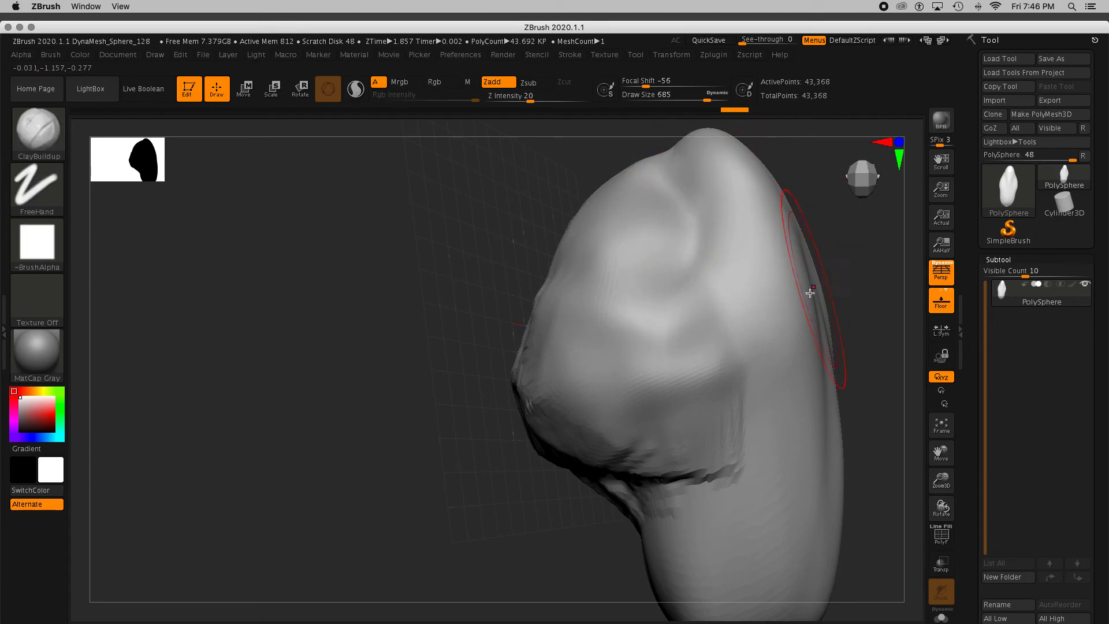
{"action": "mouse_move", "coordinate": [405, 341]}
{"action": "right_mouse_down"}
{"action": "mouse_move", "coordinate": [488, 322]}
{"action": "mouse_move", "coordinate": [409, 327]}
{"action": "right_mouse_up"}
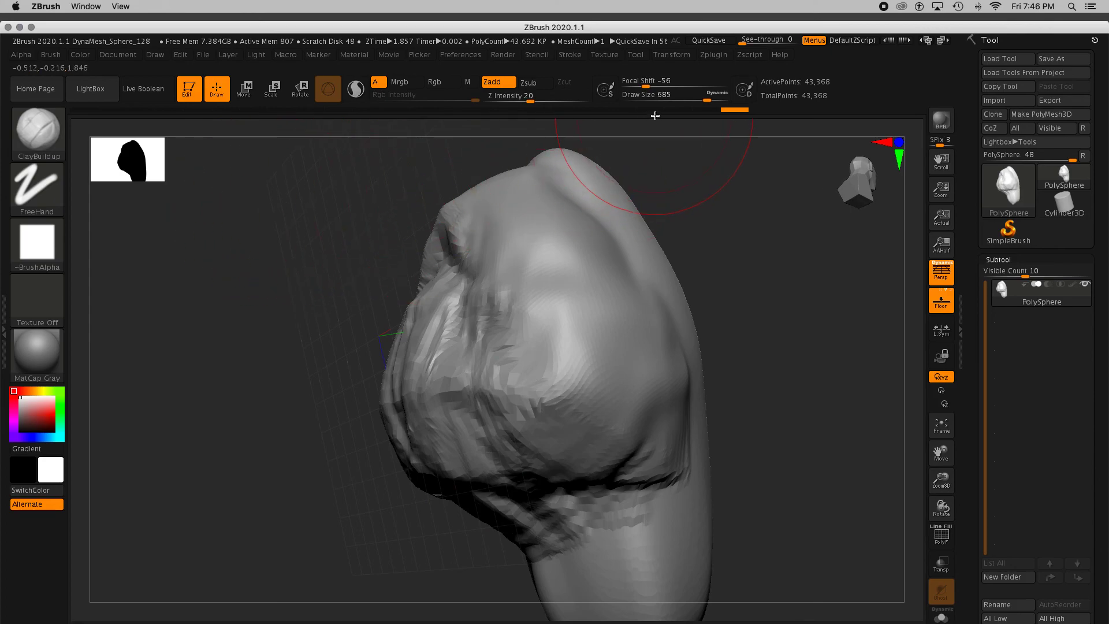
Reduce the ClayBuildup brush's draw size to 29
{"action": "left_click_drag", "start_coordinate": [710, 101], "coordinate": [640, 101]}
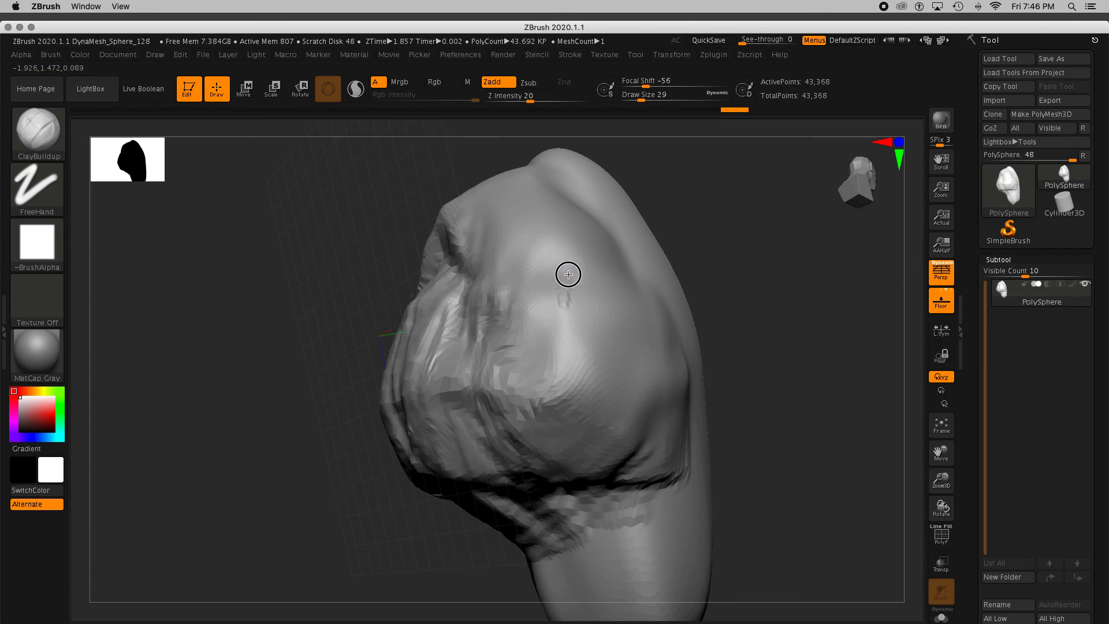